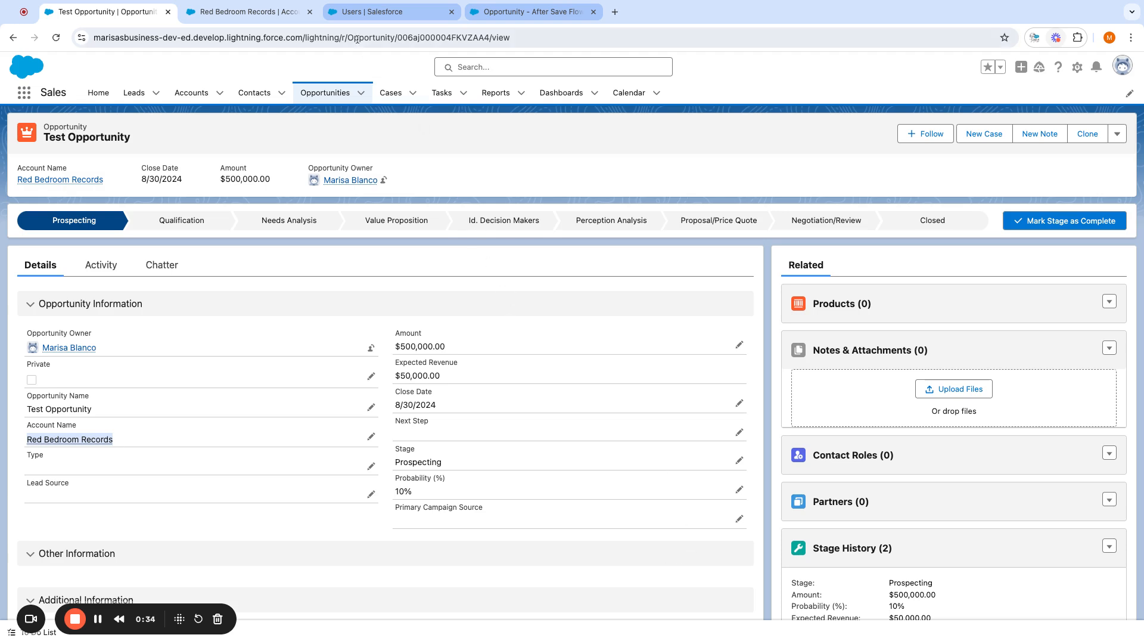
- Check the user's VIP Owner checkbox, then return to the Opportunity - After Save Flow in Flow Builder
left_click(366, 13)
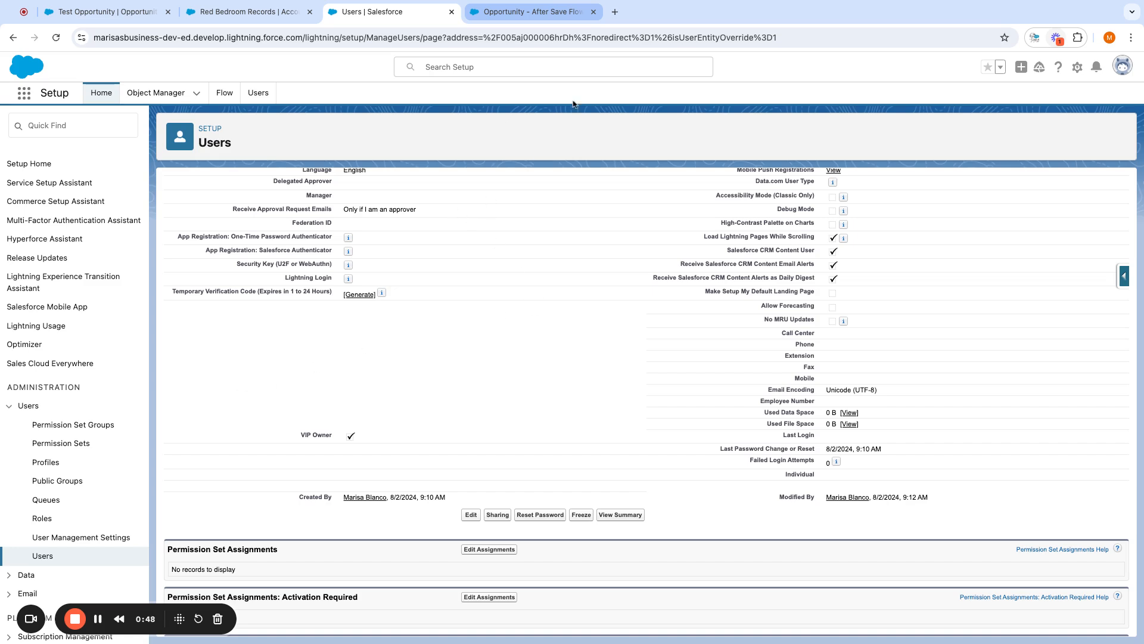
left_click(543, 13)
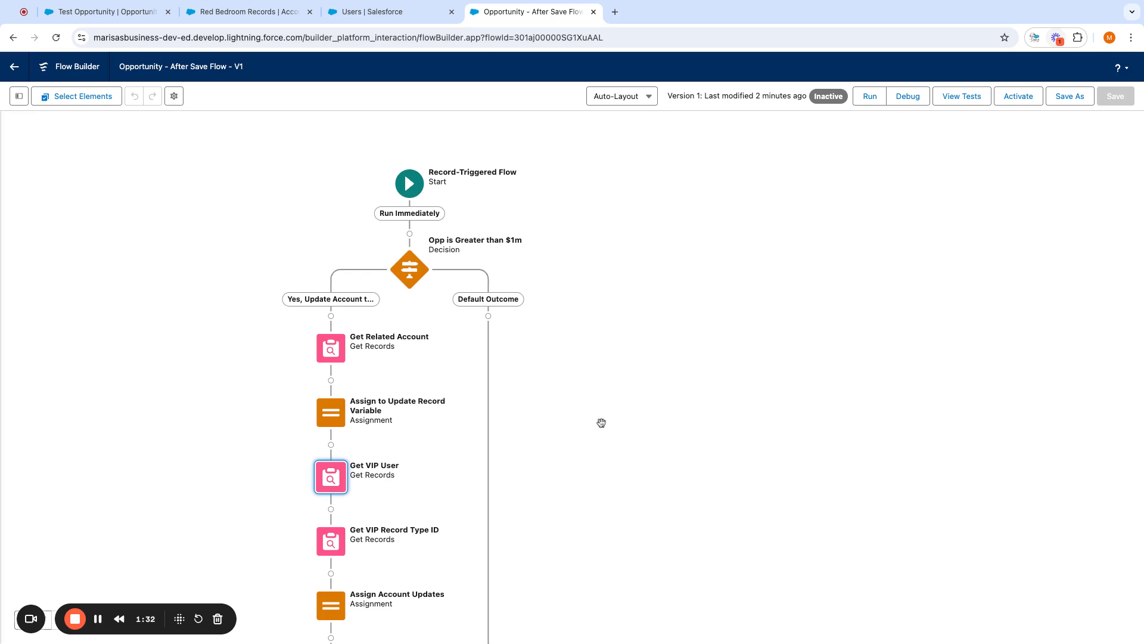
left_click(411, 185)
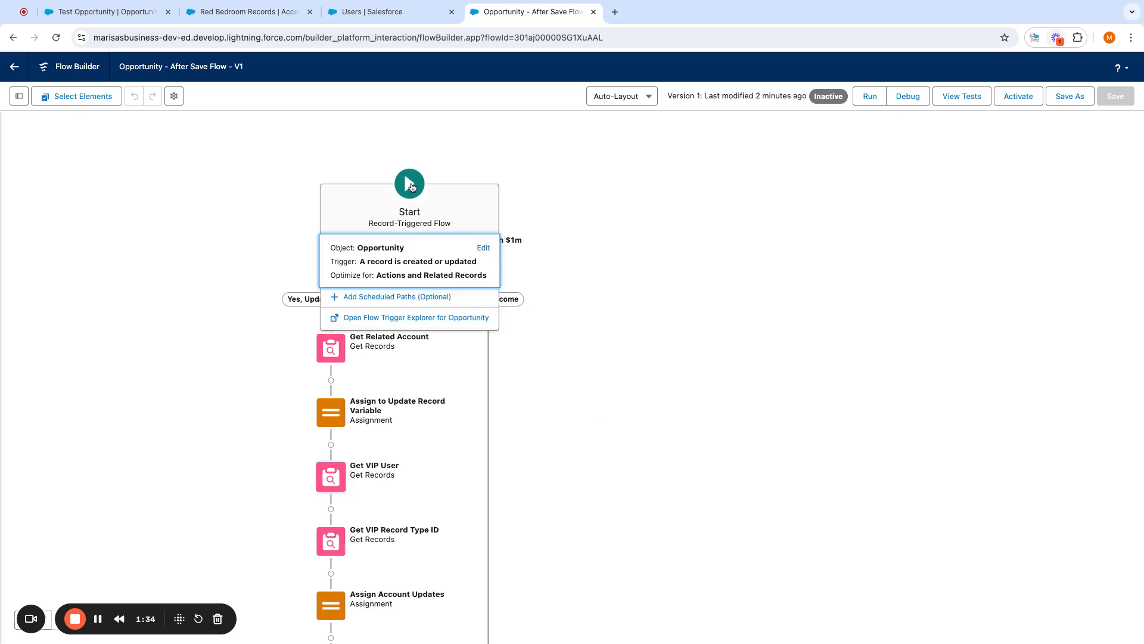
left_click(447, 261)
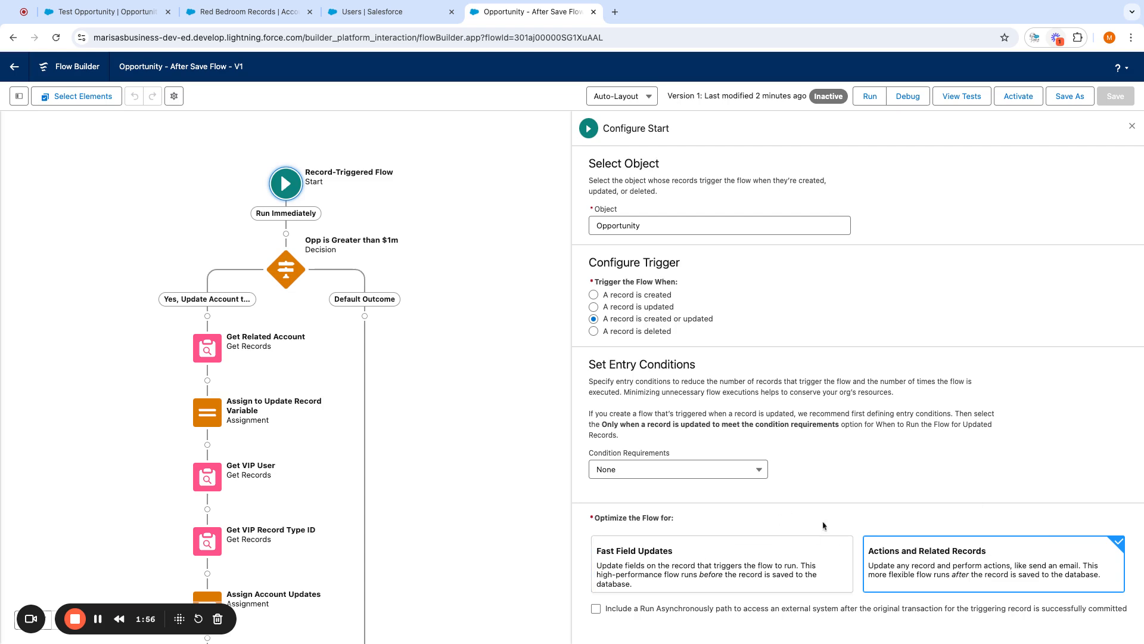
left_click(1132, 126)
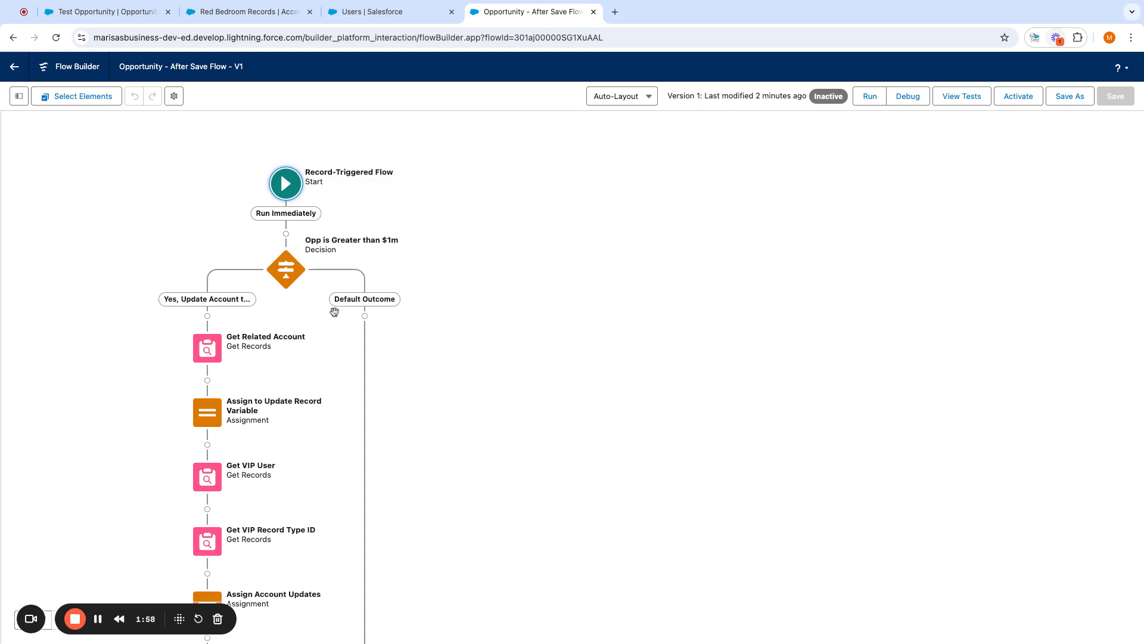
- Review the Opp is Greater than $1m decision and end its Default Outcome path with an End element
left_click(281, 271)
left_click(286, 385)
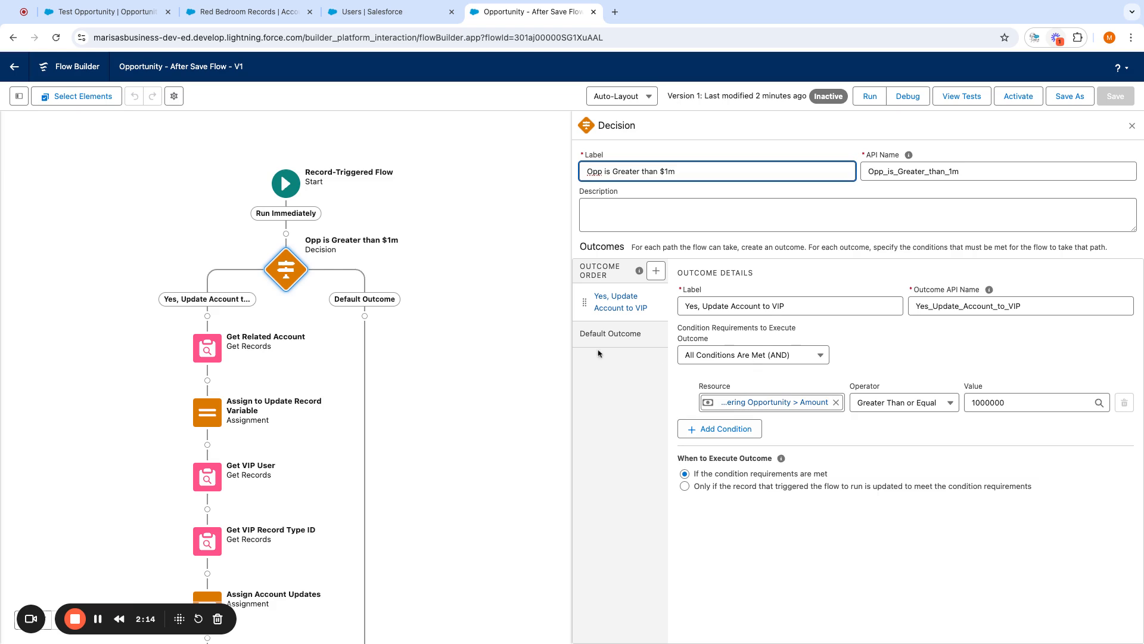
left_click_drag(431, 409, 517, 307)
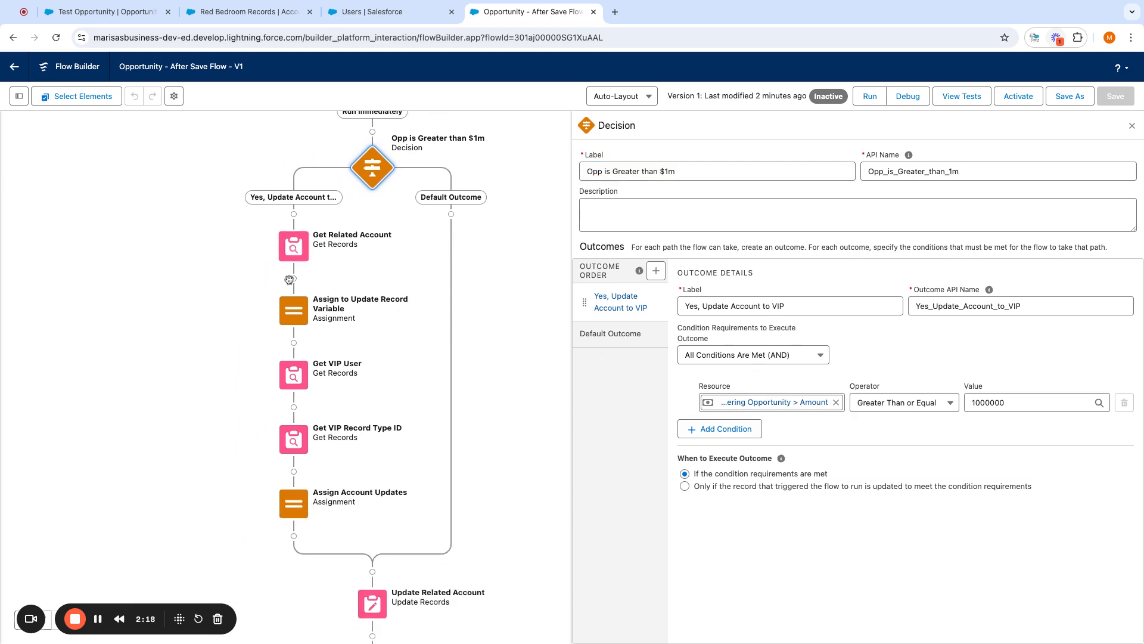
left_click(451, 214)
scroll(452, 363, "down", 3)
scroll(452, 363, "down", 2)
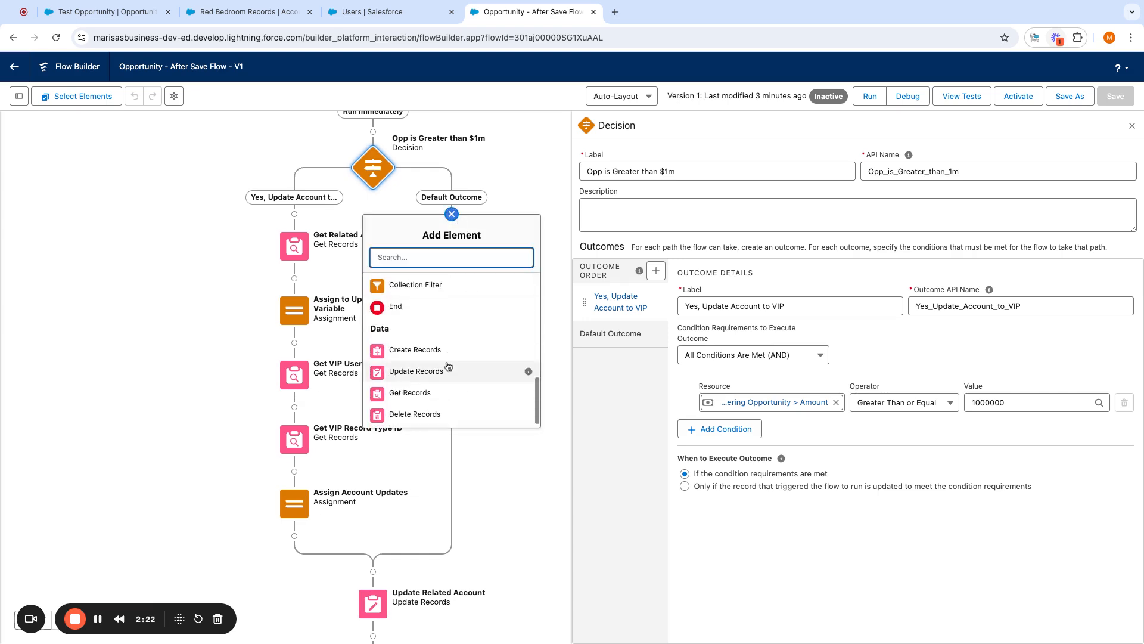
left_click(399, 304)
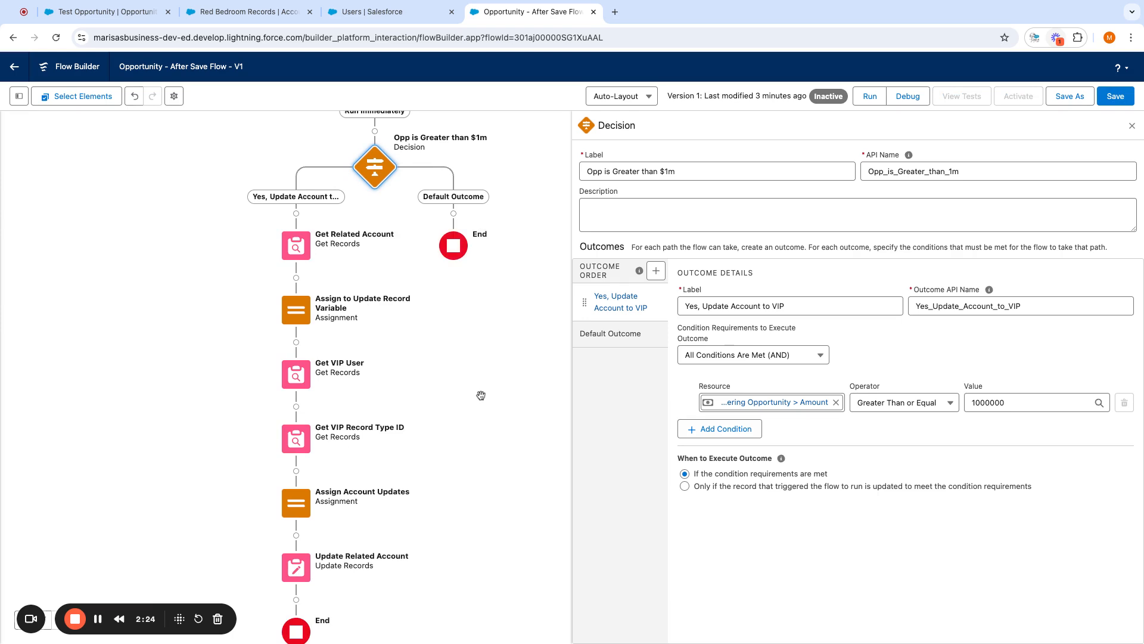
- Review the Get Related Account lookup and the Assign to Update Record Variable step
scroll(481, 395, "down", 1)
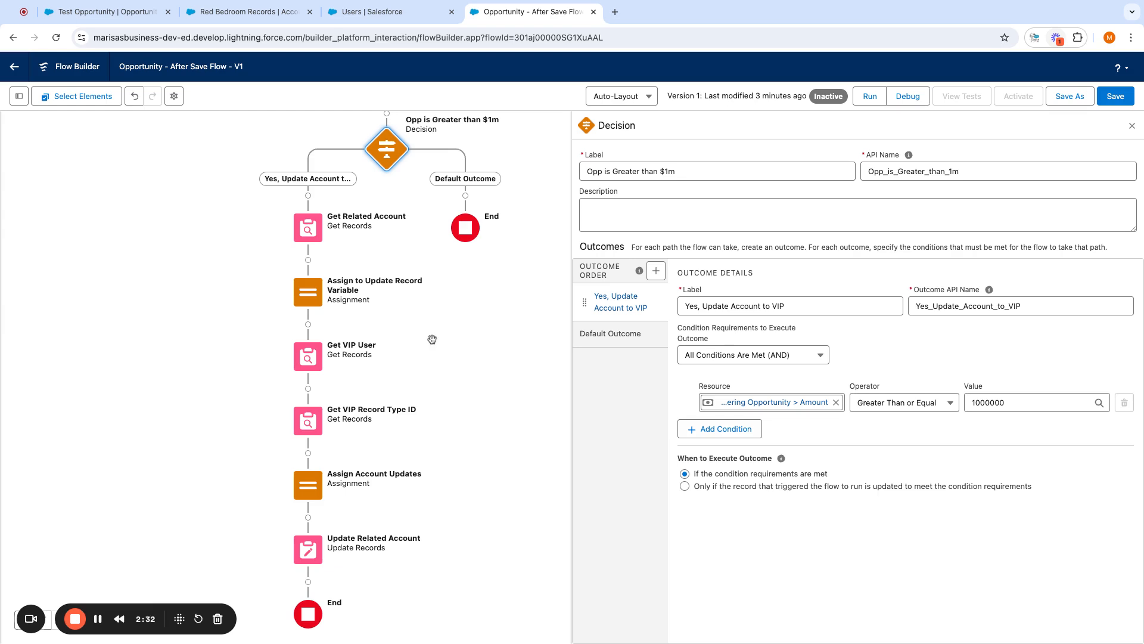
left_click(312, 230)
left_click(320, 370)
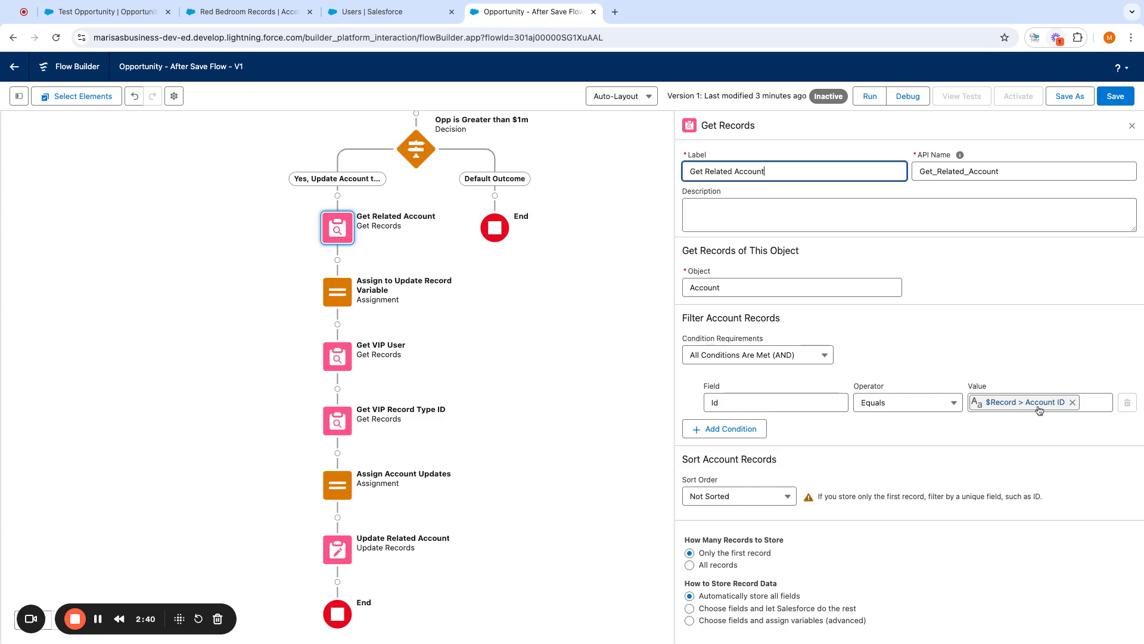
left_click(337, 298)
left_click(373, 406)
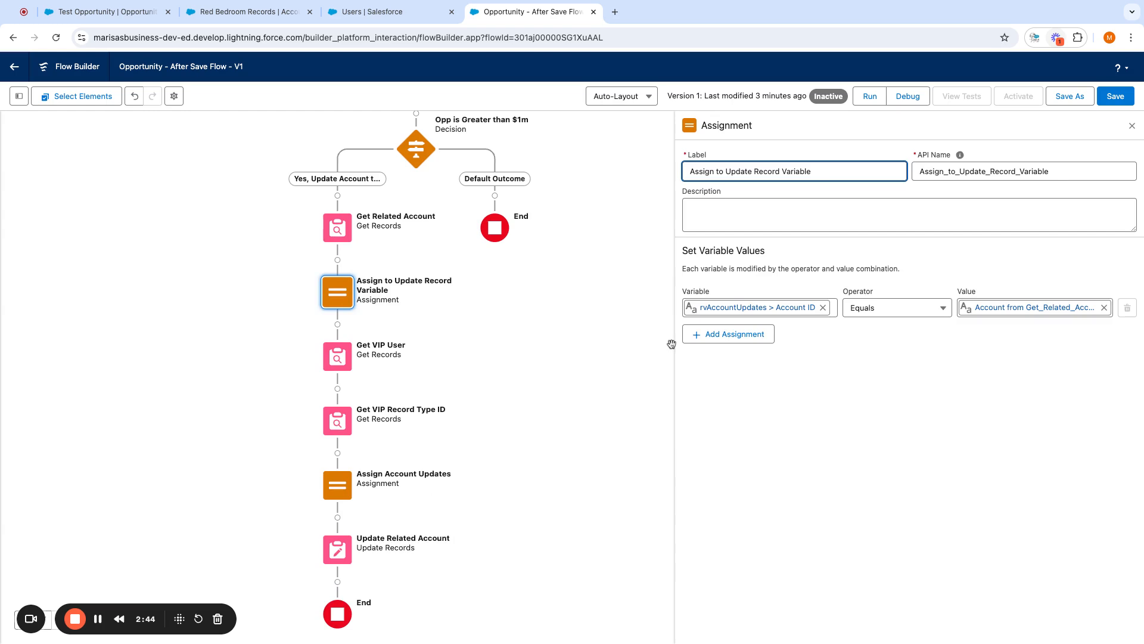
- Show the toolbox listing the flow's resources and elements, and select Get VIP User
left_click(19, 96)
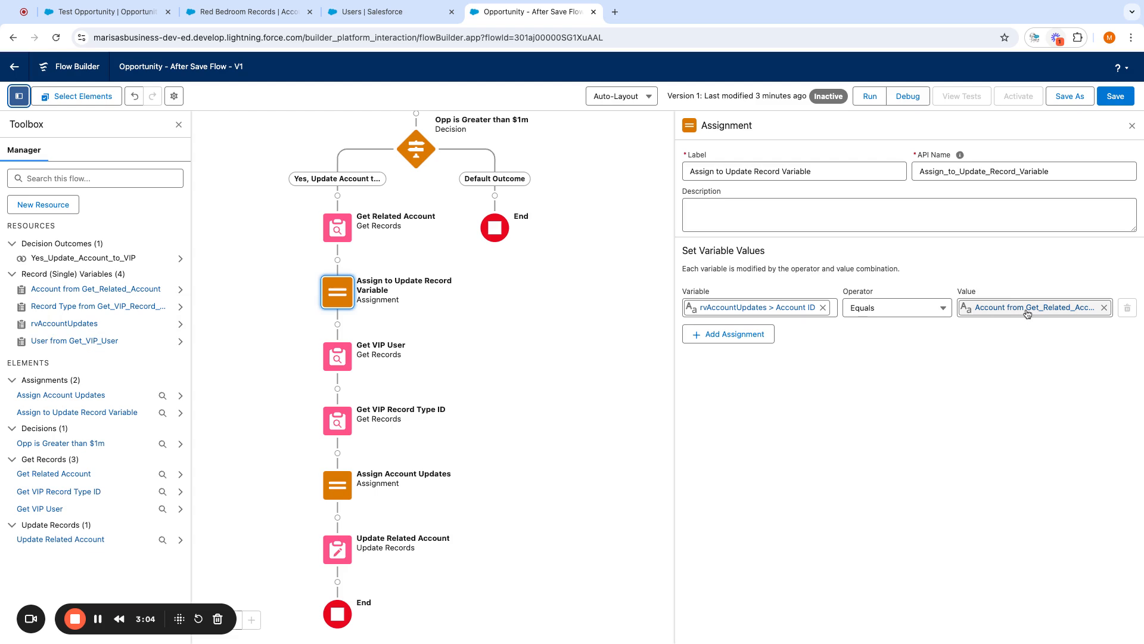
scroll(513, 367, "down", 2)
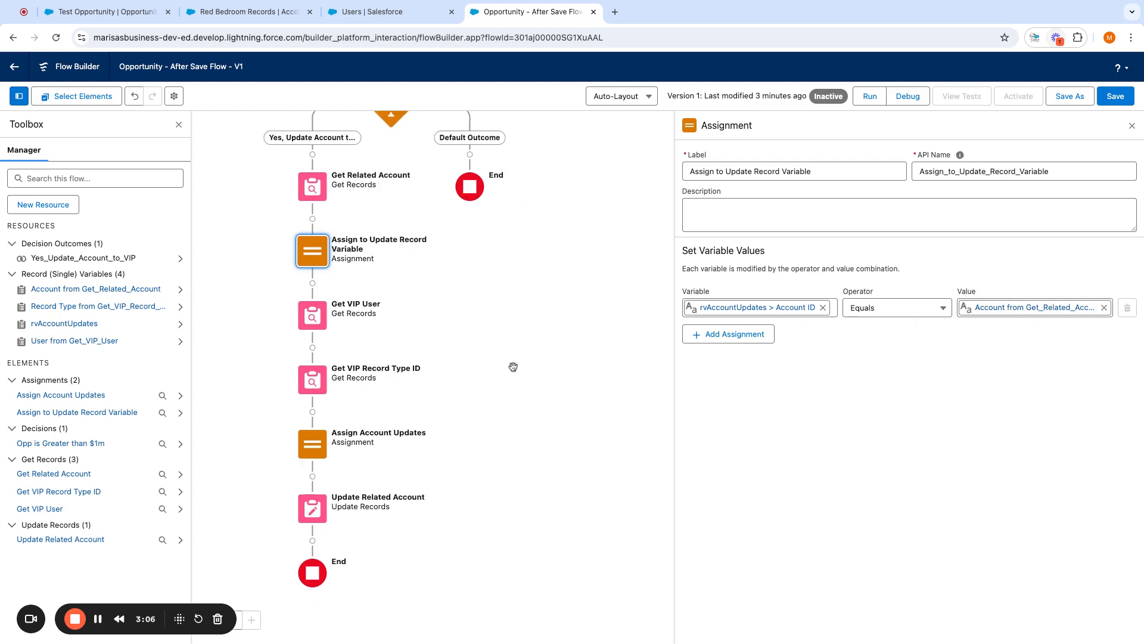
scroll(513, 366, "down", 1)
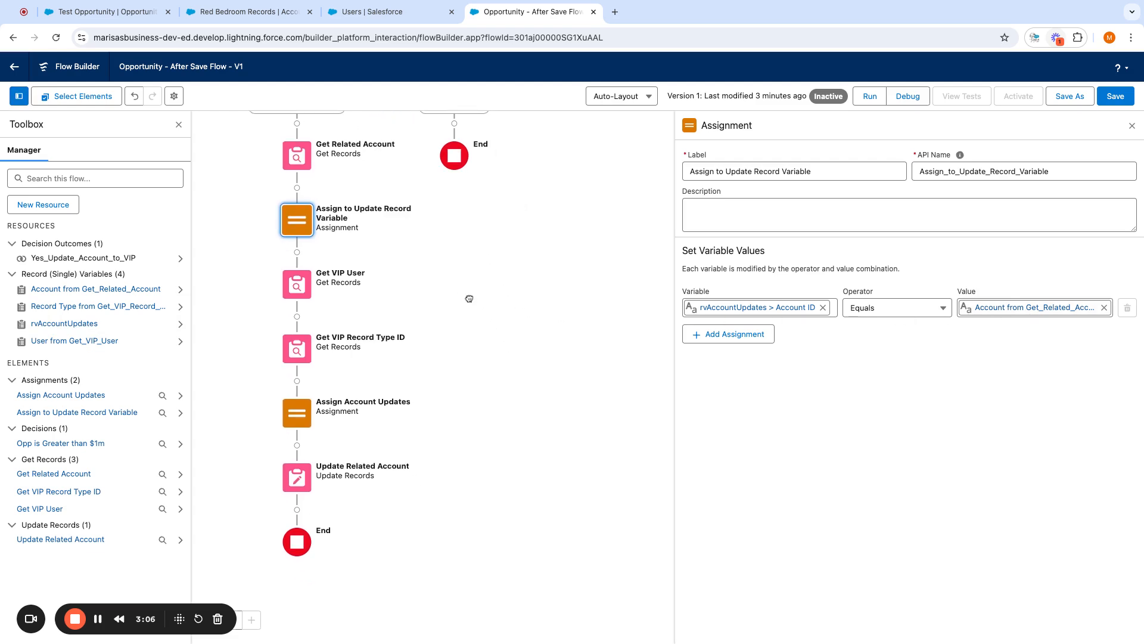
left_click(299, 284)
- Review the Get VIP User, Get VIP Record Type ID and Assign Account Updates element settings
left_click(296, 417)
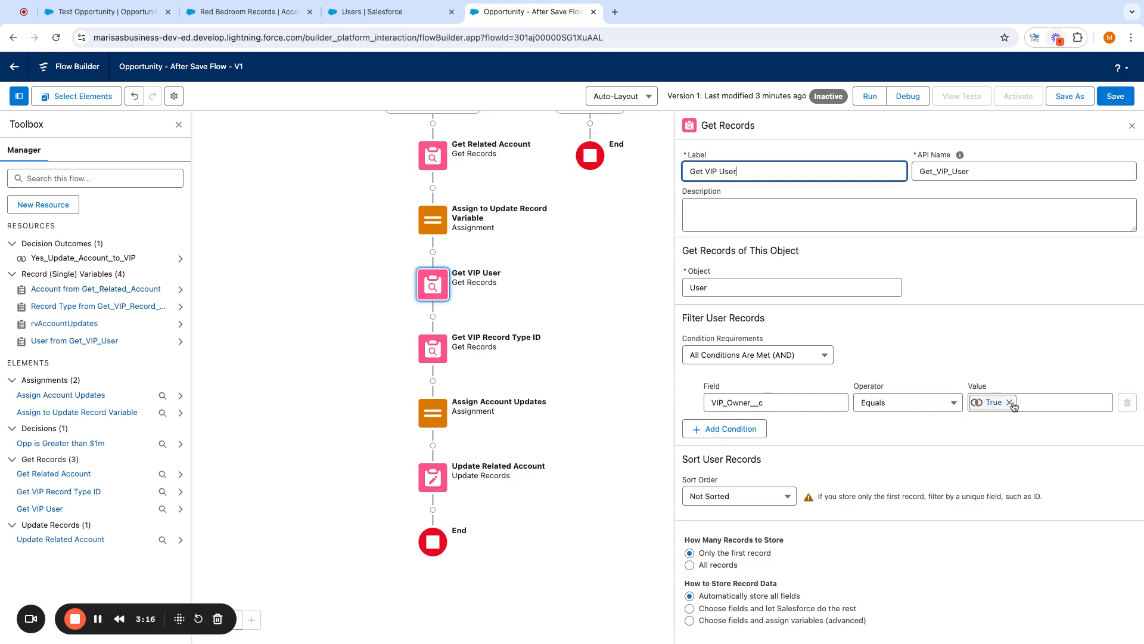
left_click_drag(582, 360, 509, 328)
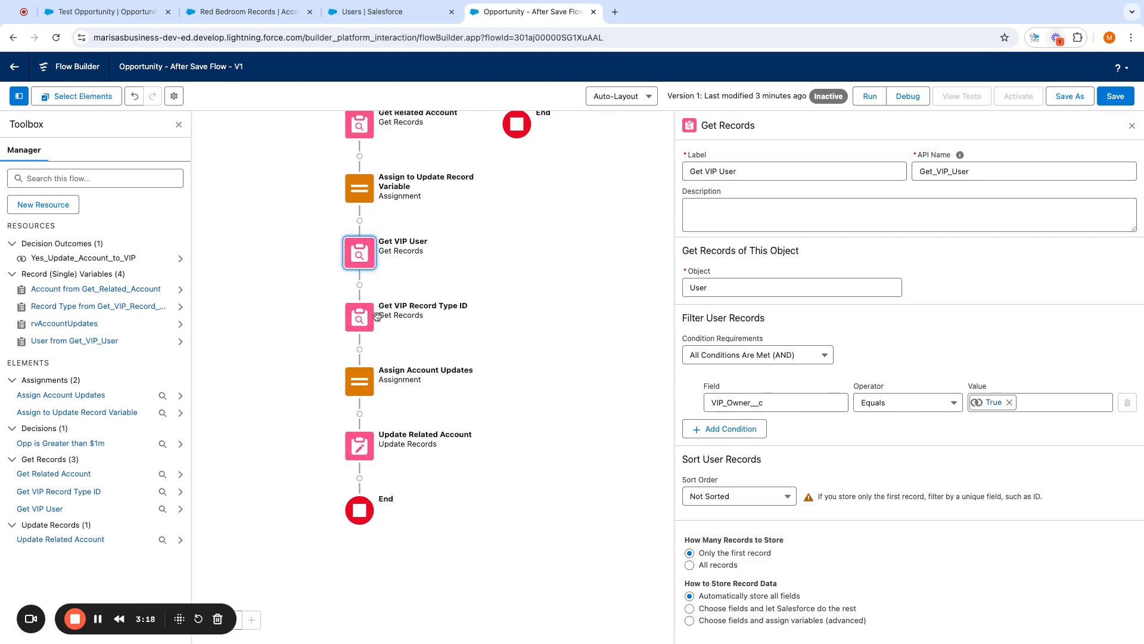
left_click(361, 320)
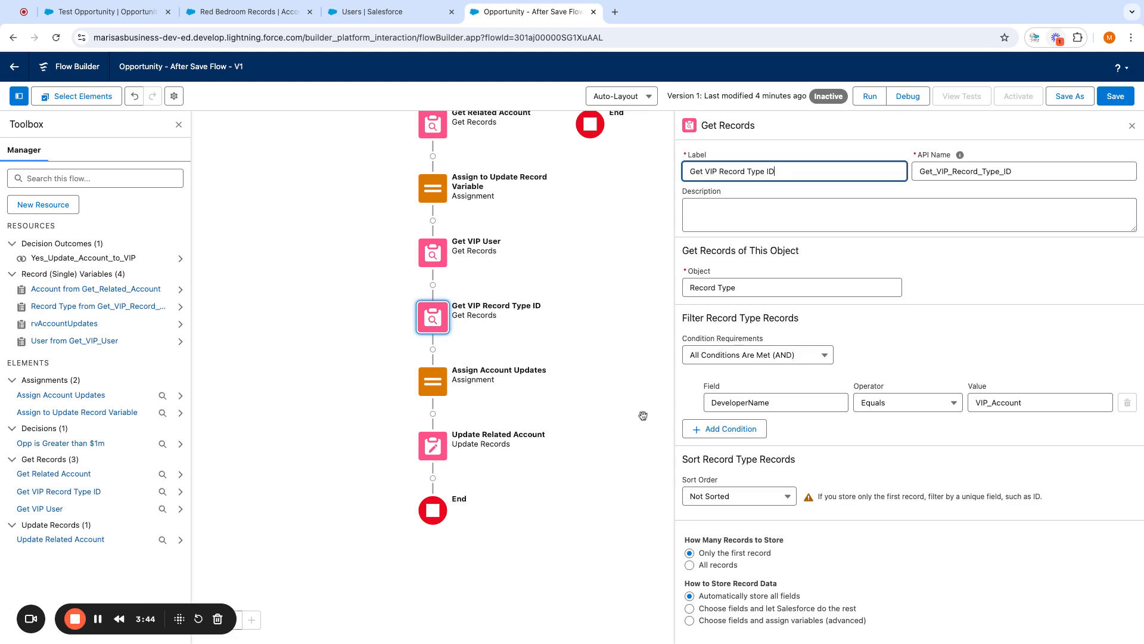
left_click_drag(642, 414, 511, 396)
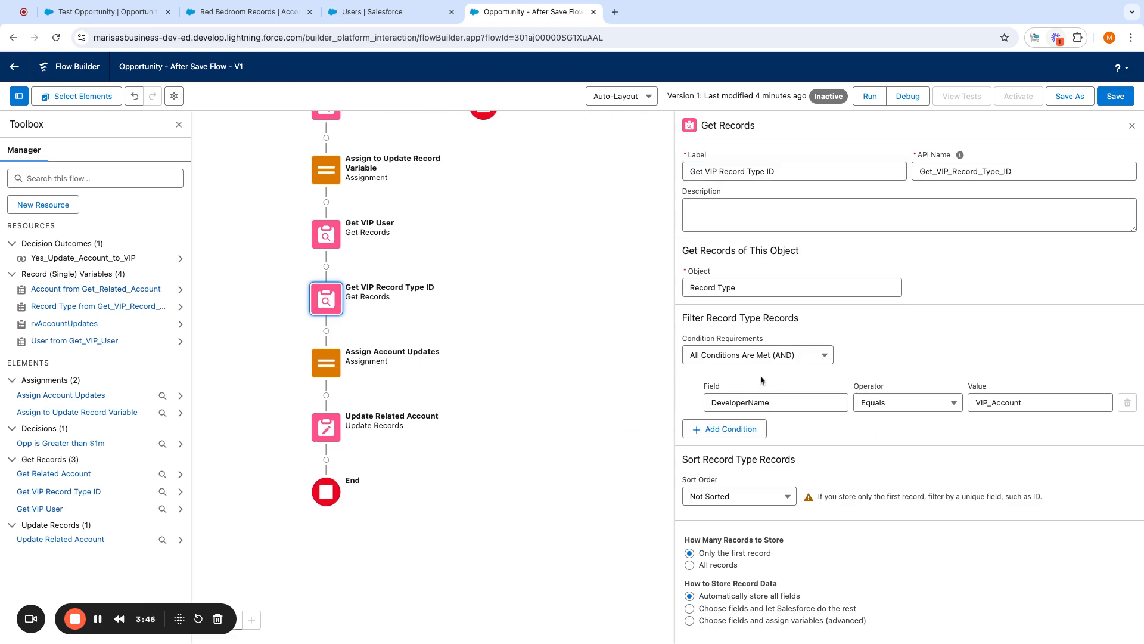
left_click(326, 363)
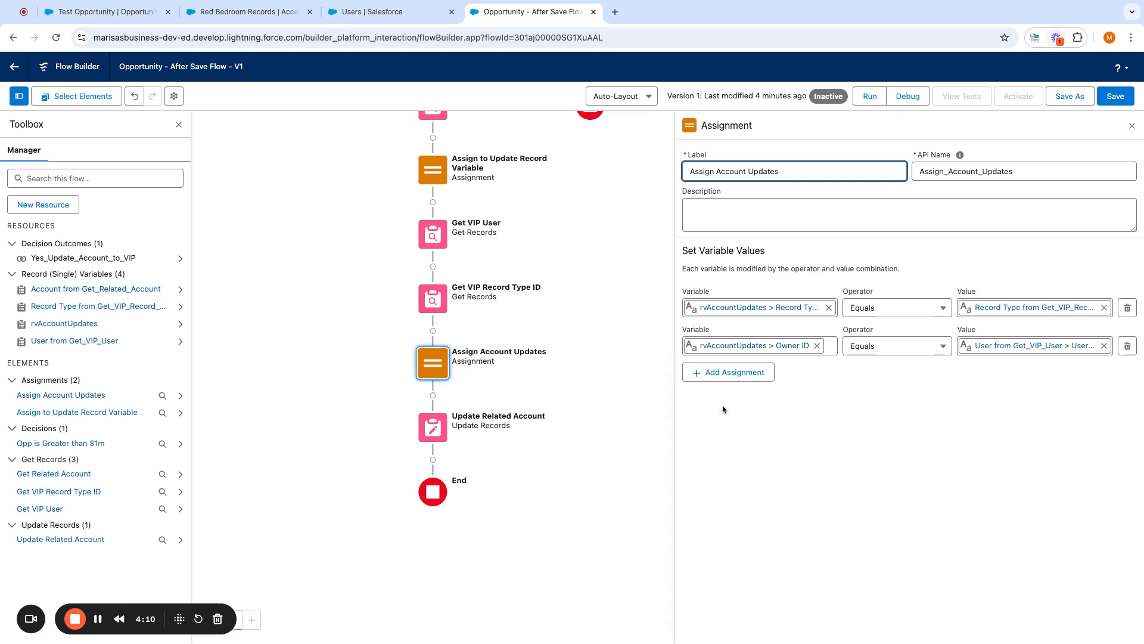
- Recheck the Update Related Account and Assign Account Updates settings, then save the flow
left_click(432, 428)
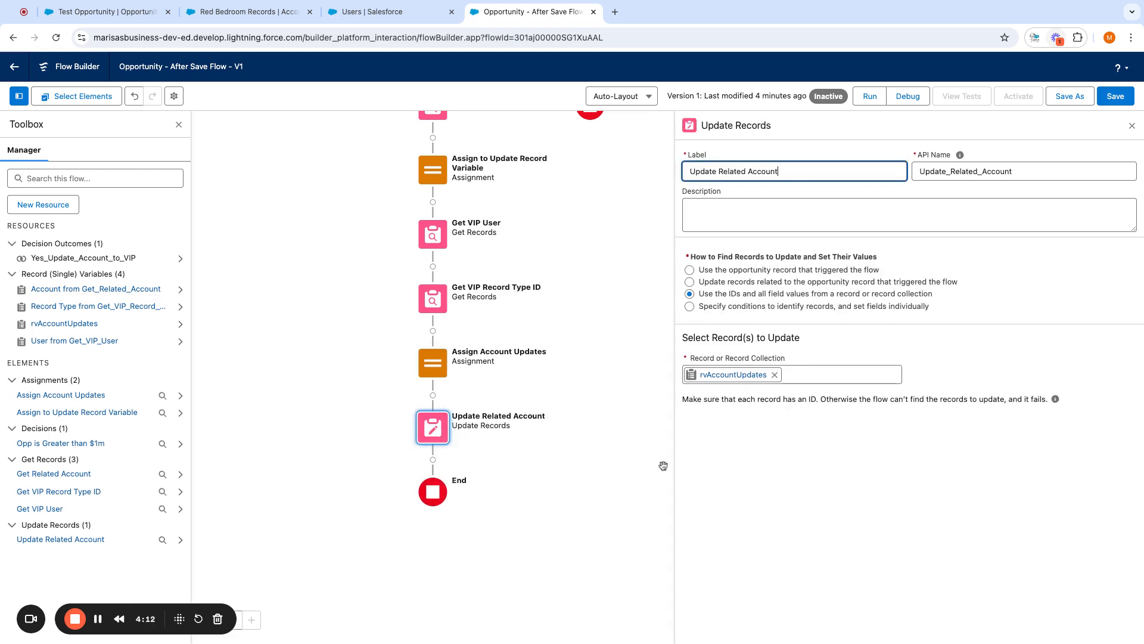
left_click(432, 363)
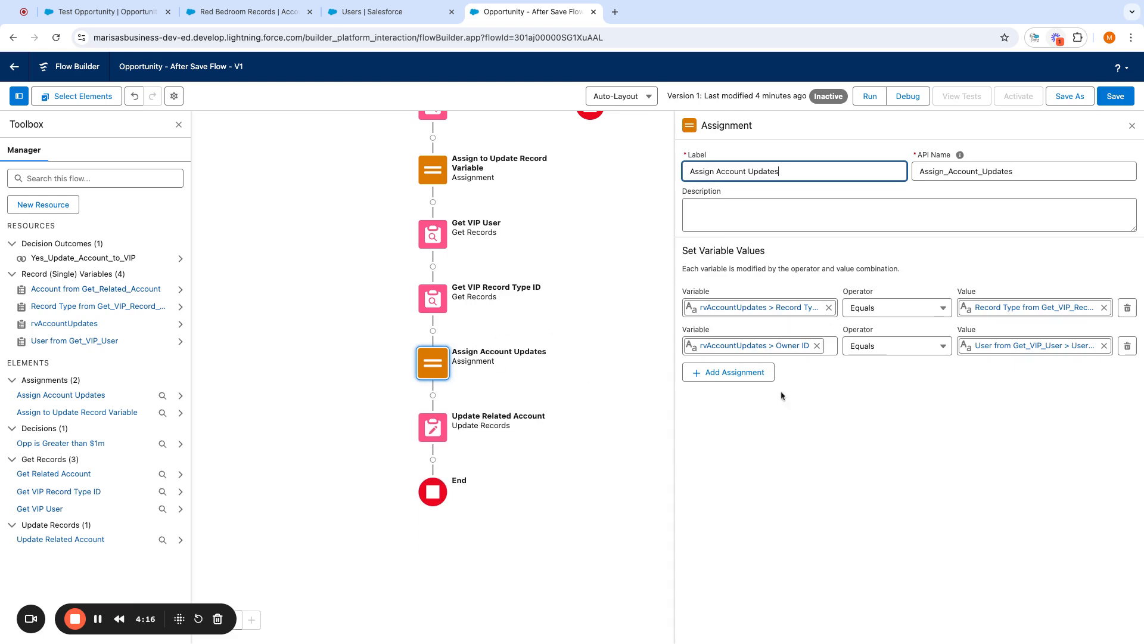
left_click(434, 429)
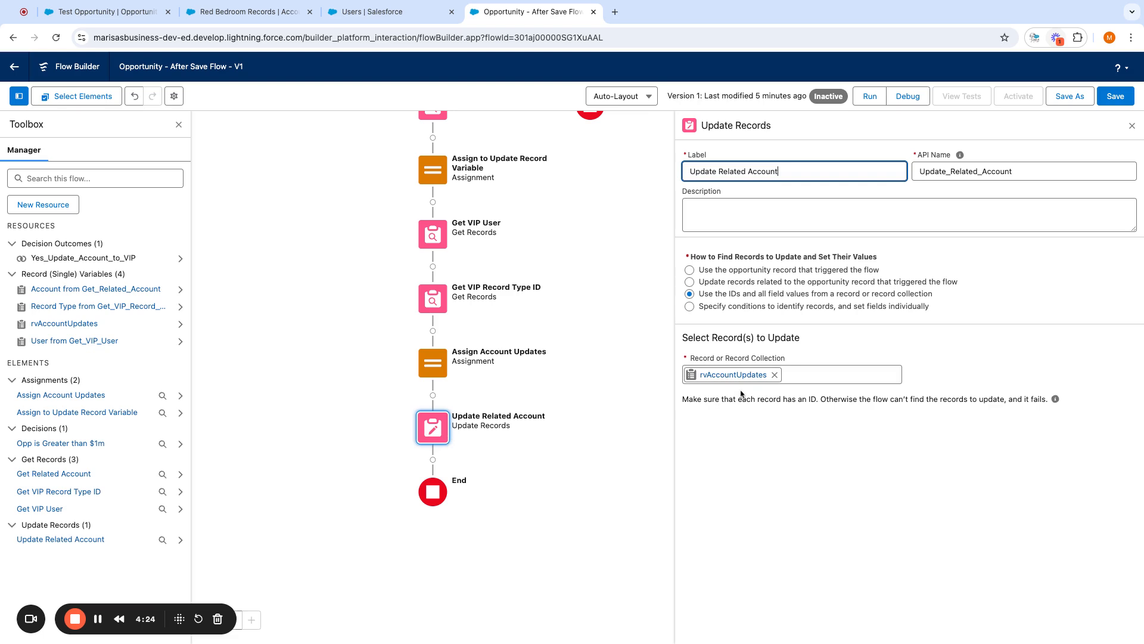
left_click(1108, 96)
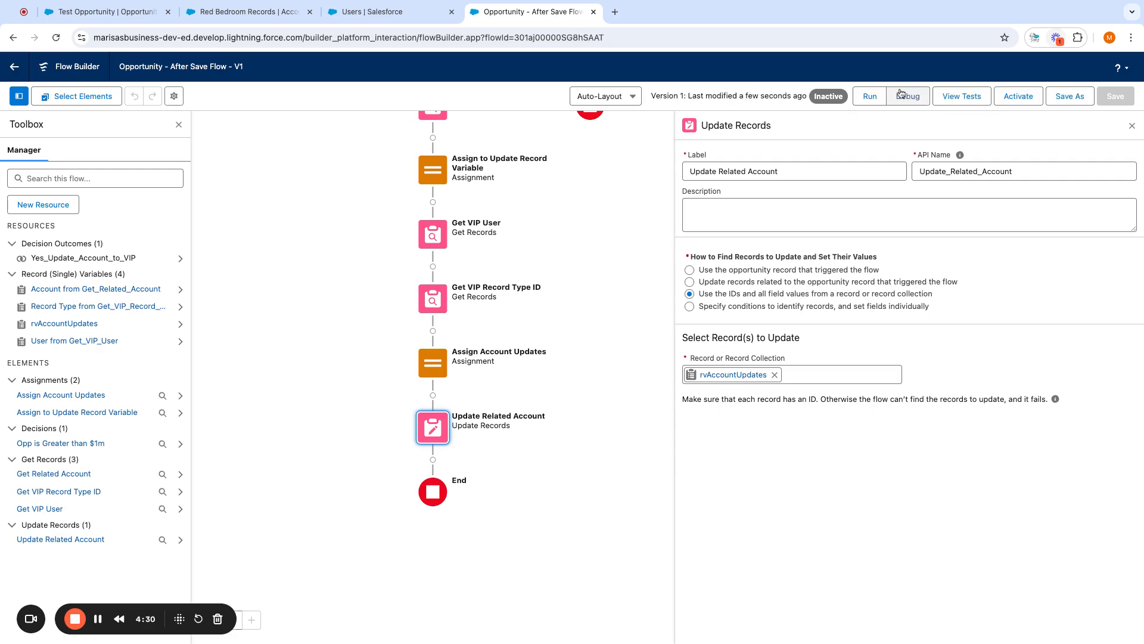
- Debug the flow as an update to Test Opportunity with its Amount set to 100000000
left_click(907, 100)
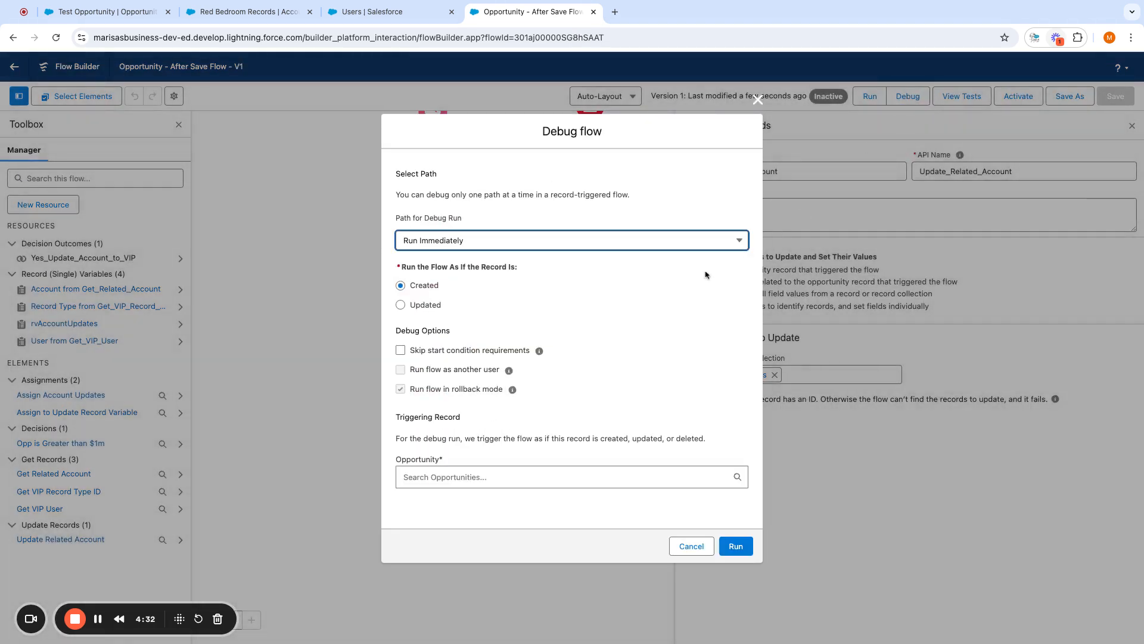
left_click(401, 304)
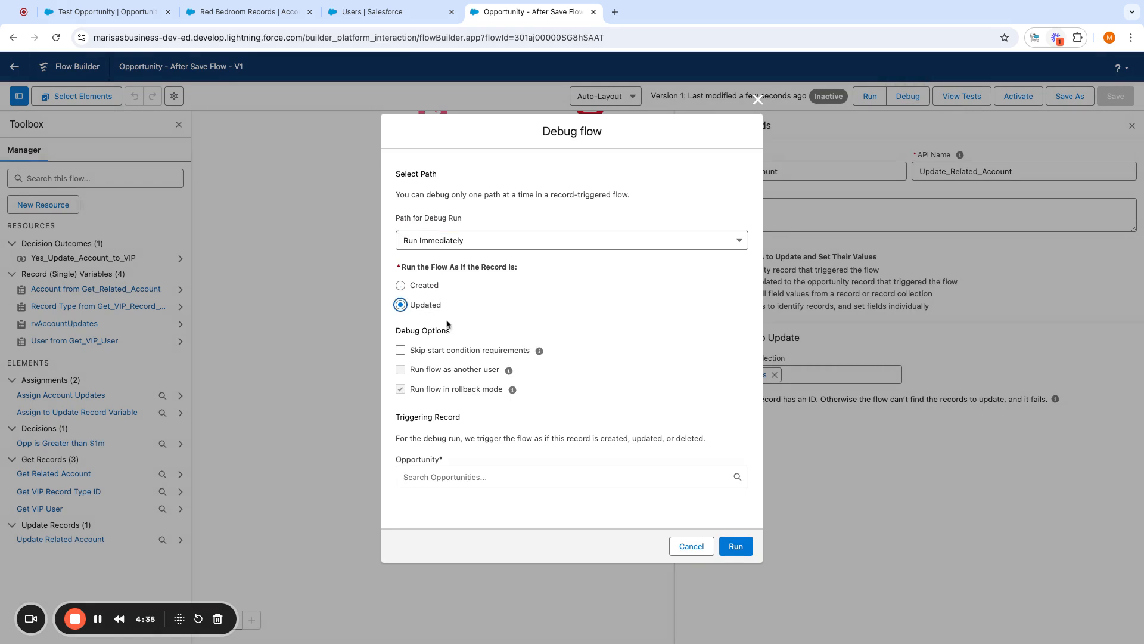
left_click(512, 486)
left_click(470, 502)
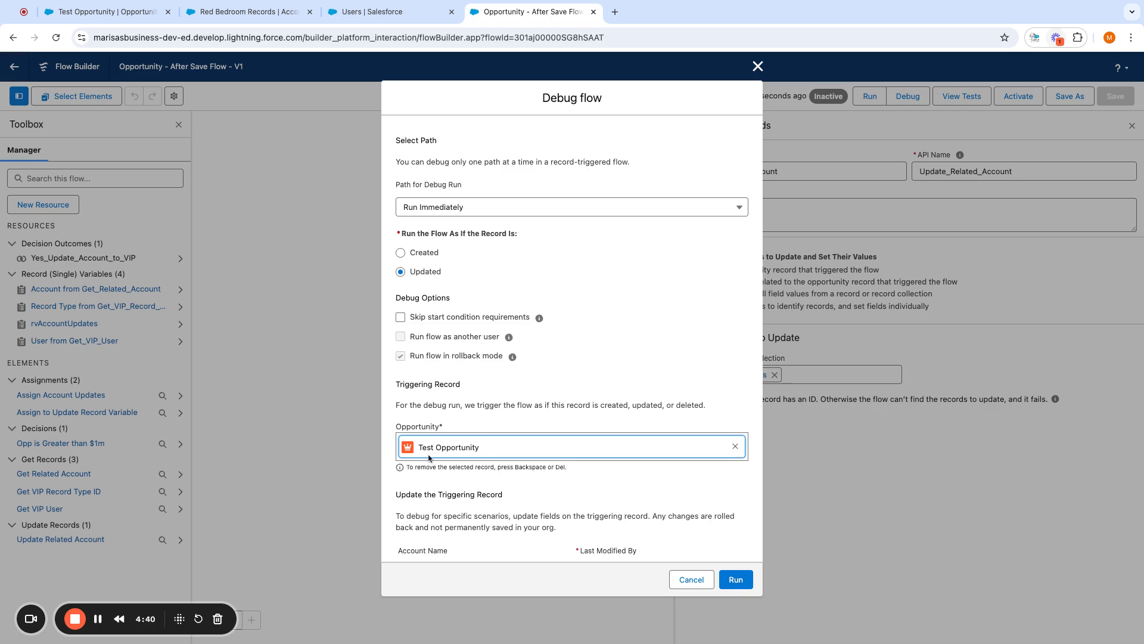
scroll(709, 498, "down", 5)
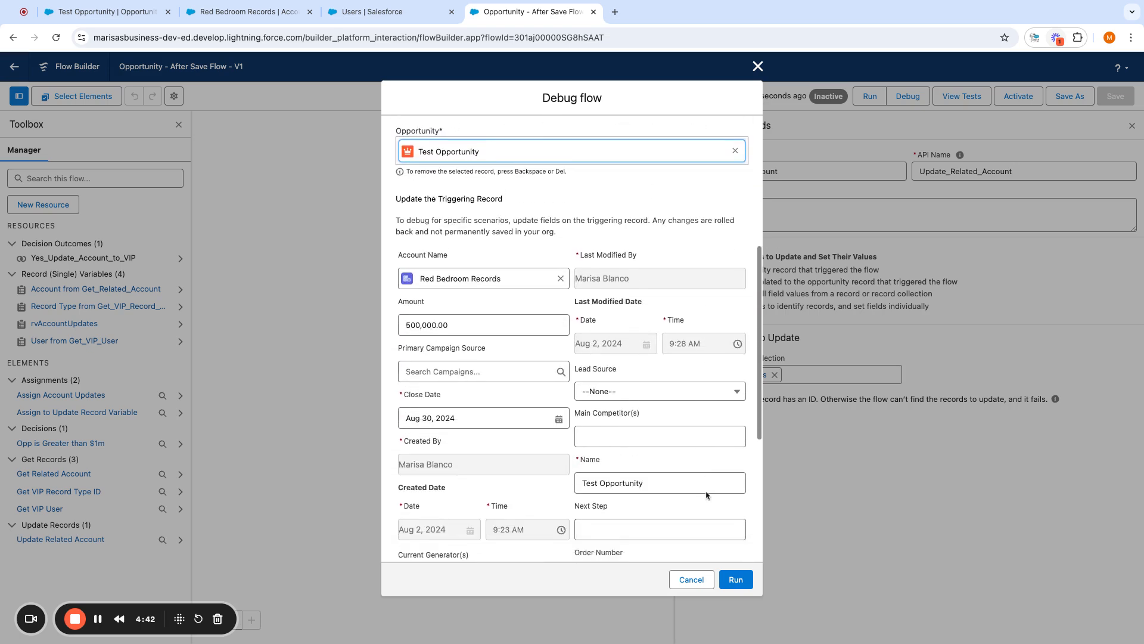
scroll(706, 495, "down", 2)
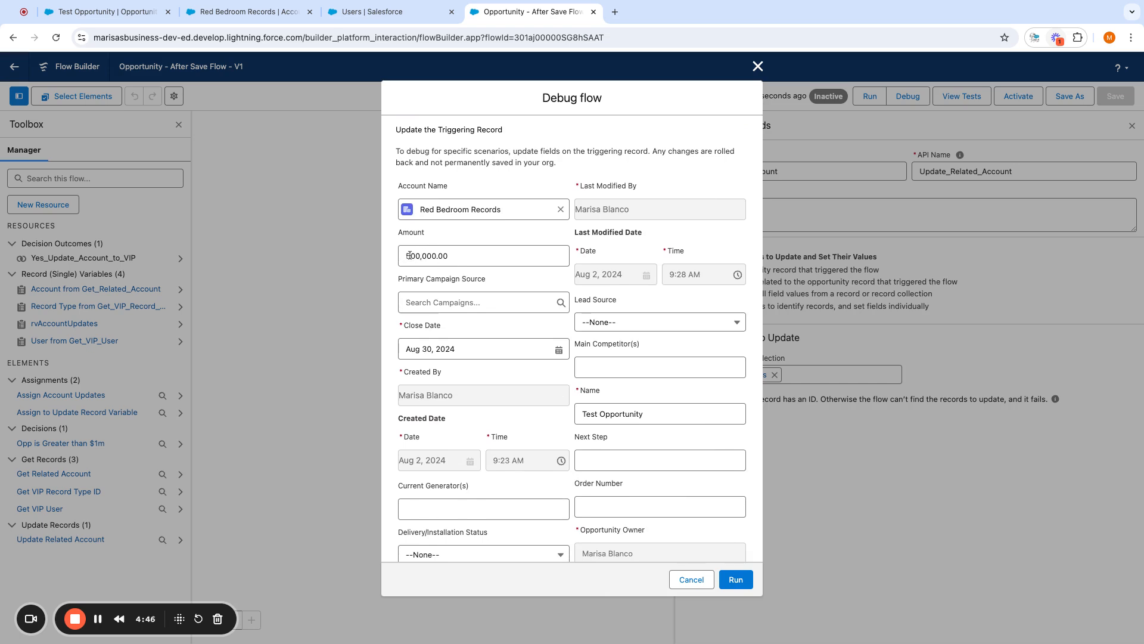
left_click(409, 255)
type("1")
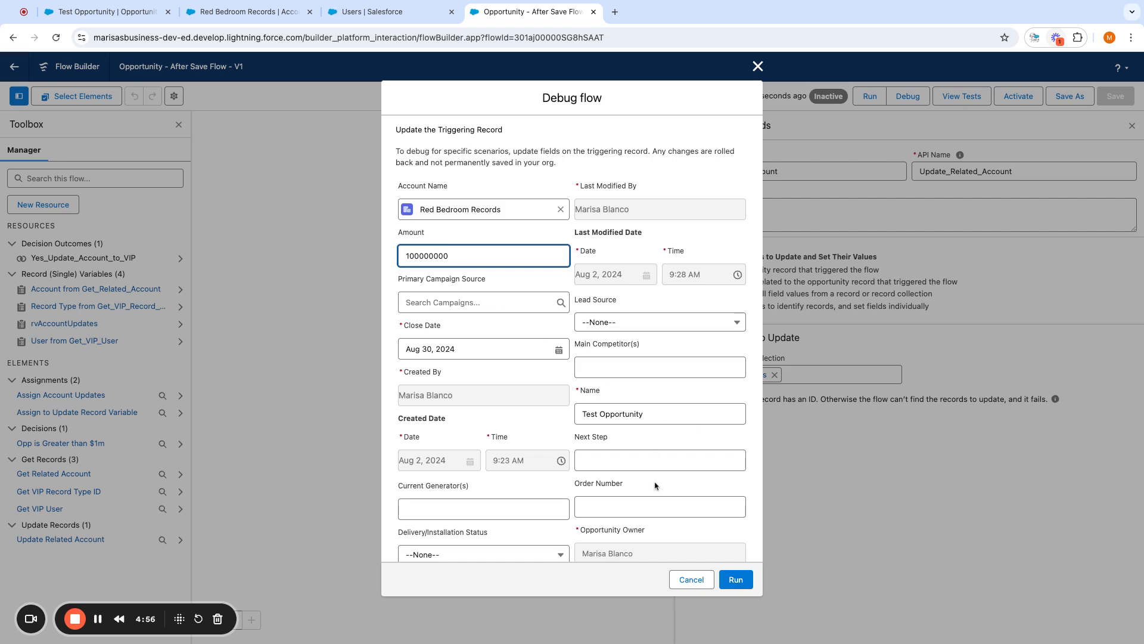
left_click(738, 579)
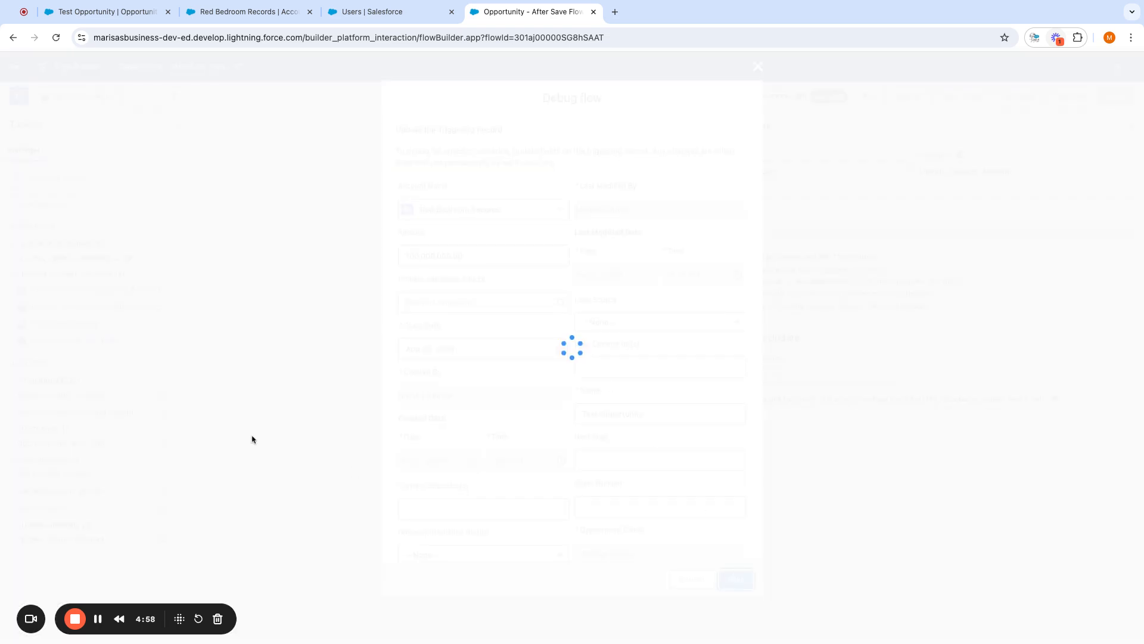
- Check the decision and Get Related Account debug results against the Red Bedroom Records account and Test Opportunity
scroll(573, 402, "up", 5)
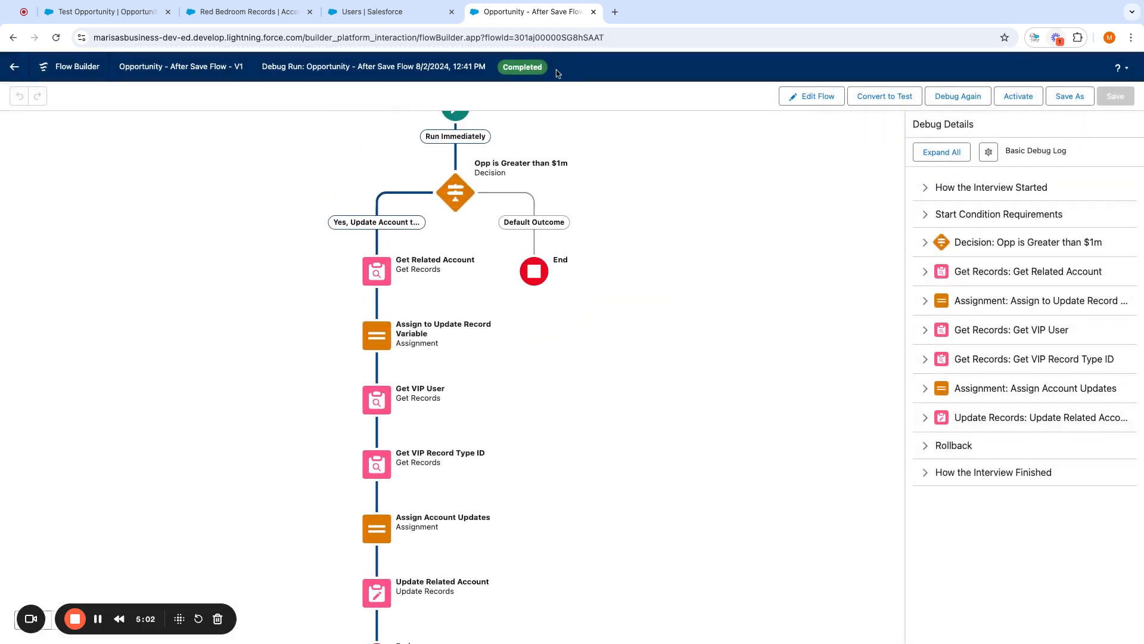
left_click(925, 245)
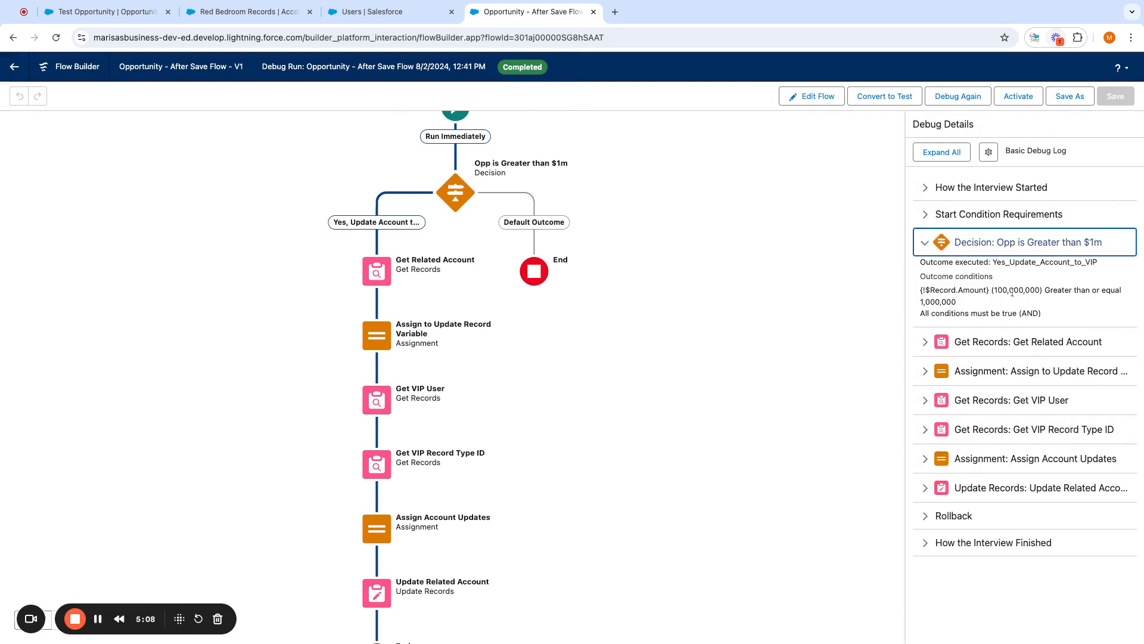
left_click(925, 343)
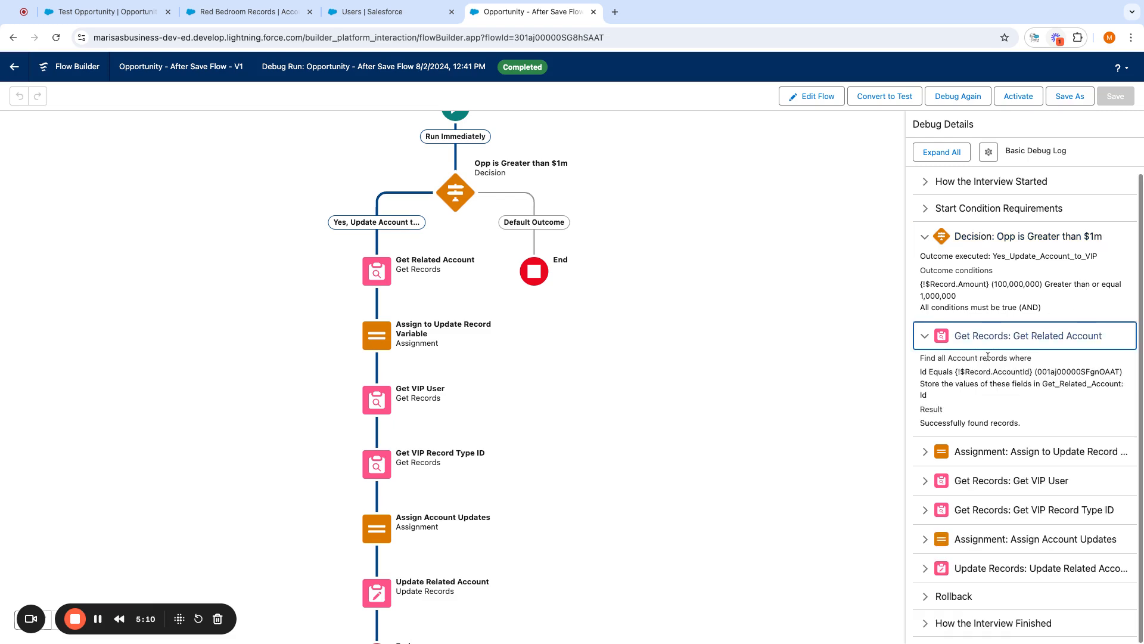
left_click(206, 21)
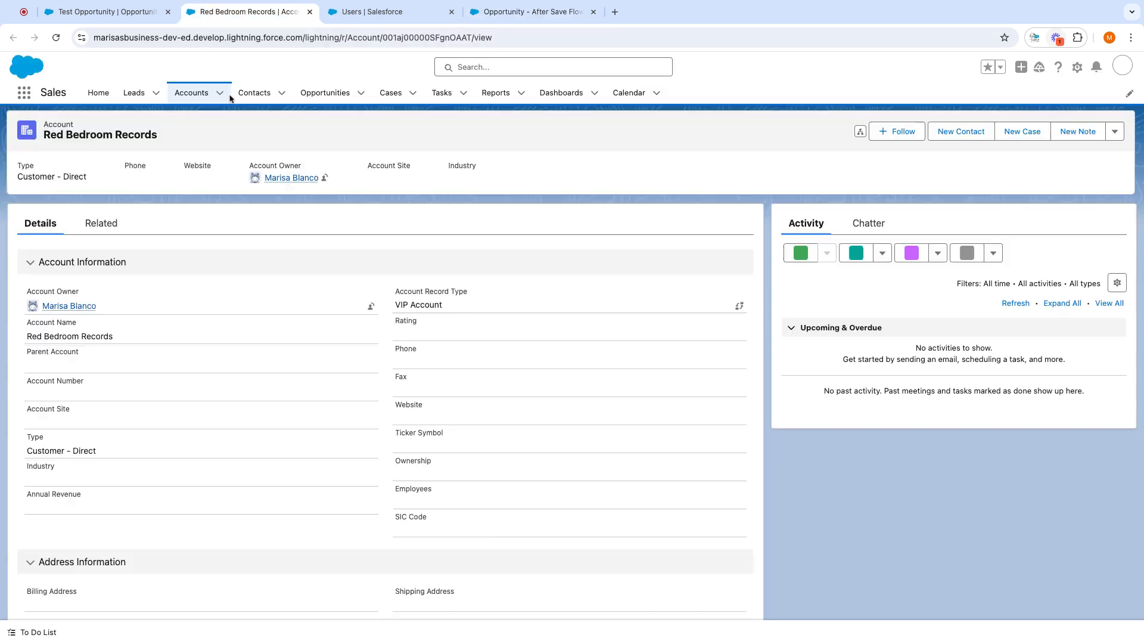
left_click(107, 12)
triple_click(132, 445)
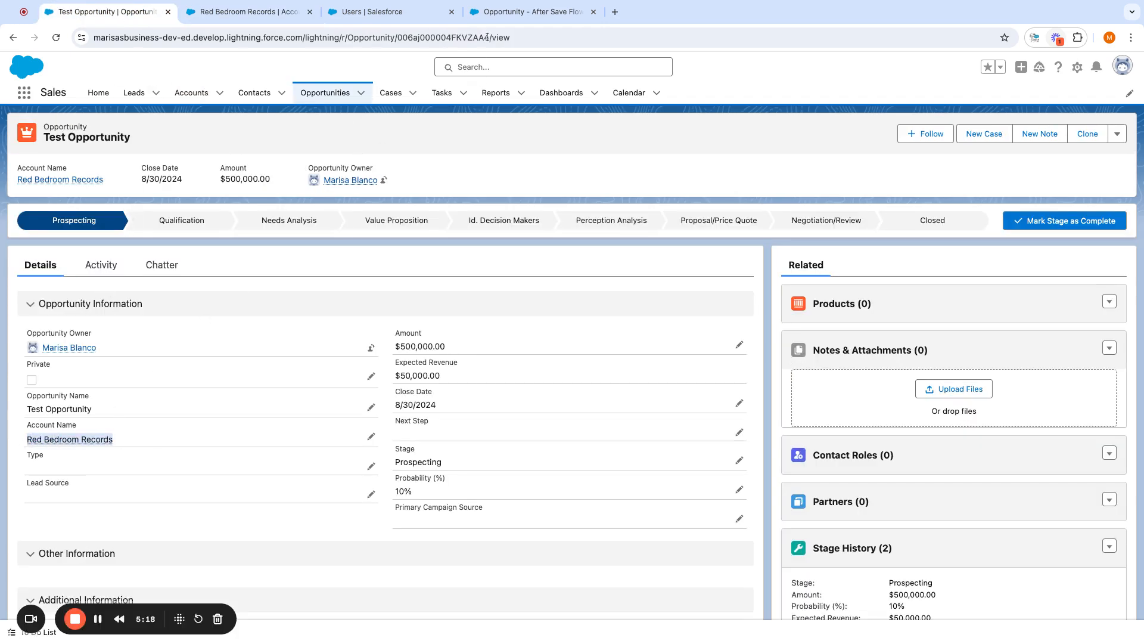
left_click(525, 12)
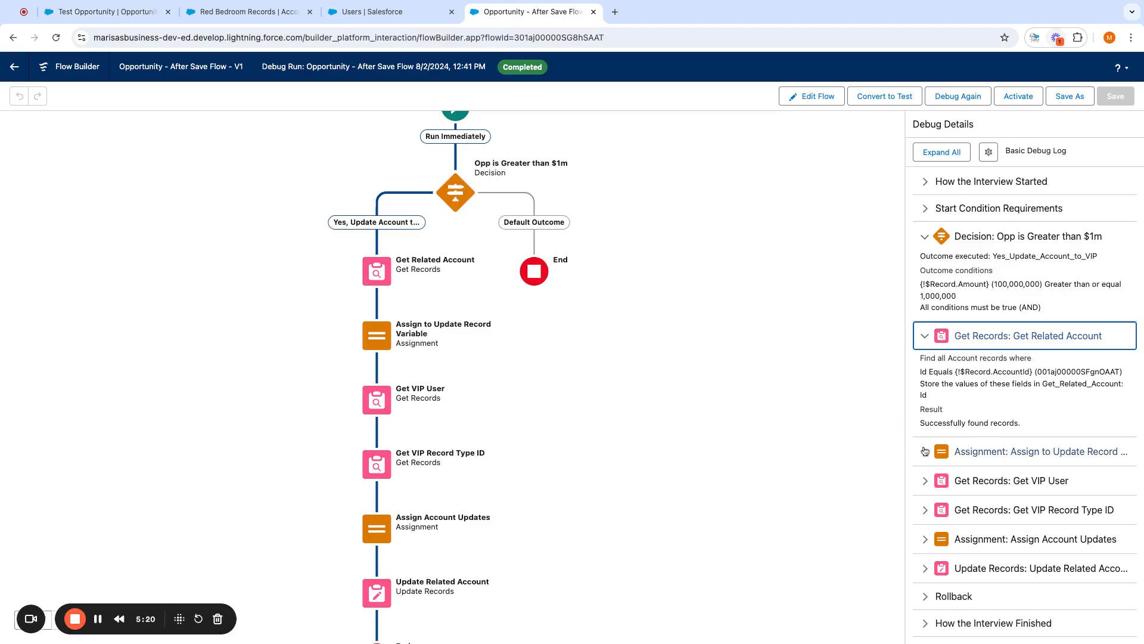
- Review debug results for the remaining steps through Update Related Account, then activate the flow
left_click(971, 451)
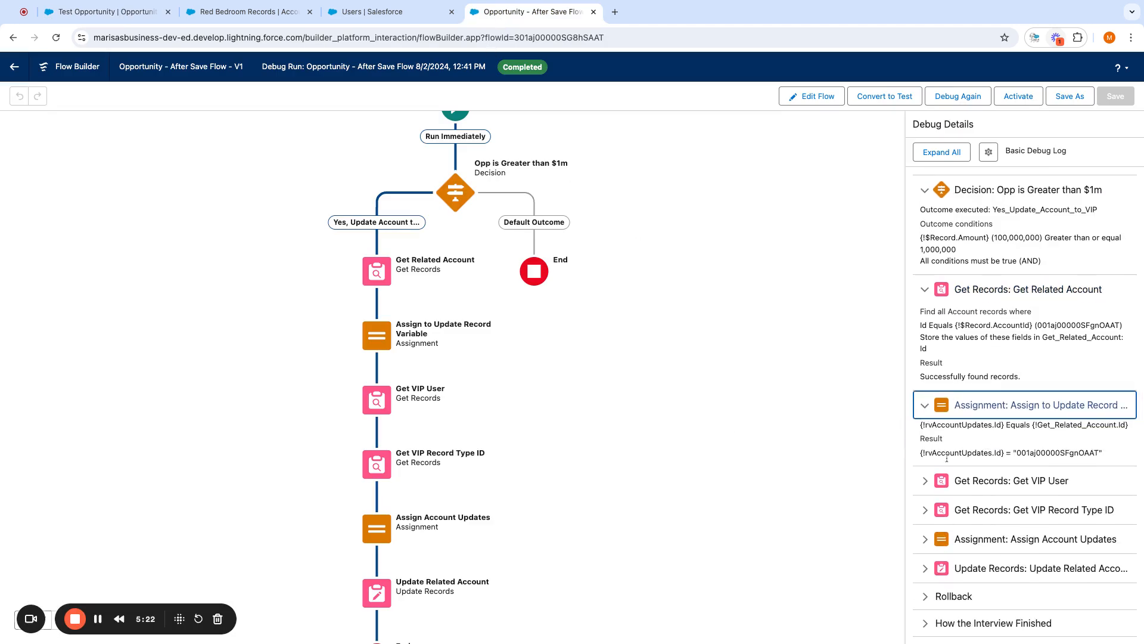
left_click(978, 480)
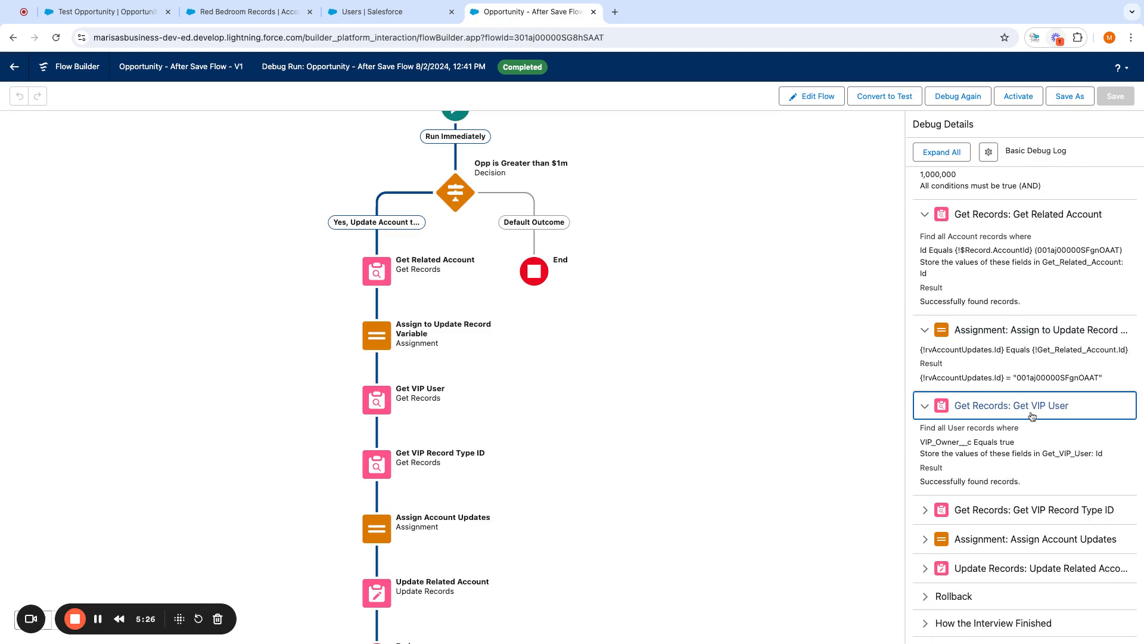
left_click(924, 511)
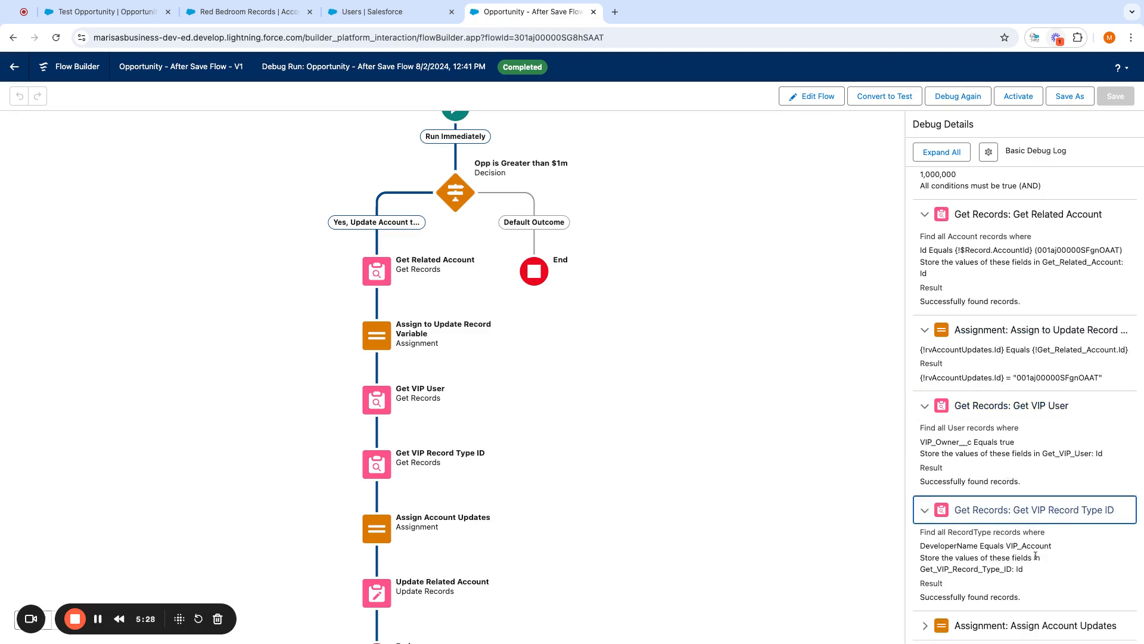
scroll(1036, 556, "down", 3)
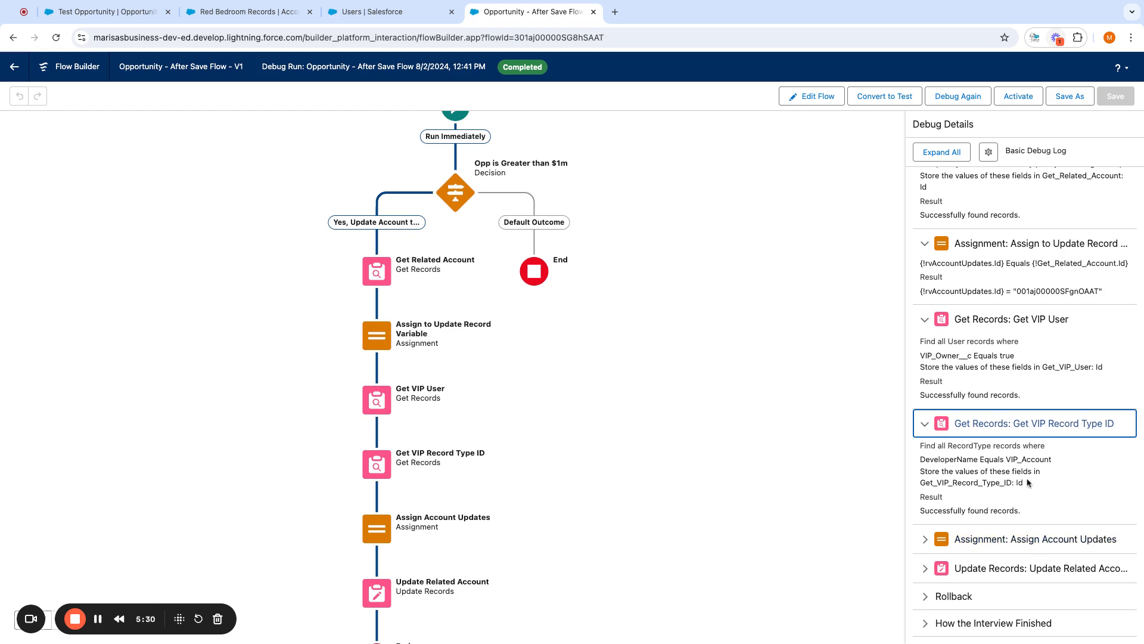
left_click(925, 540)
scroll(1044, 542, "down", 3)
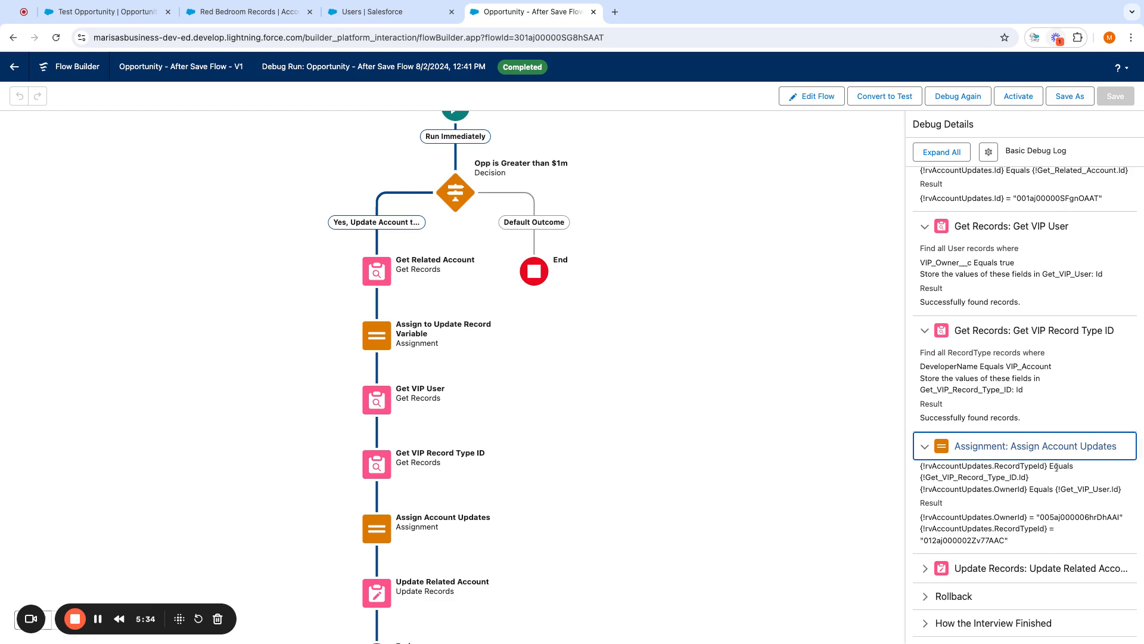
left_click(965, 568)
scroll(1043, 567, "down", 4)
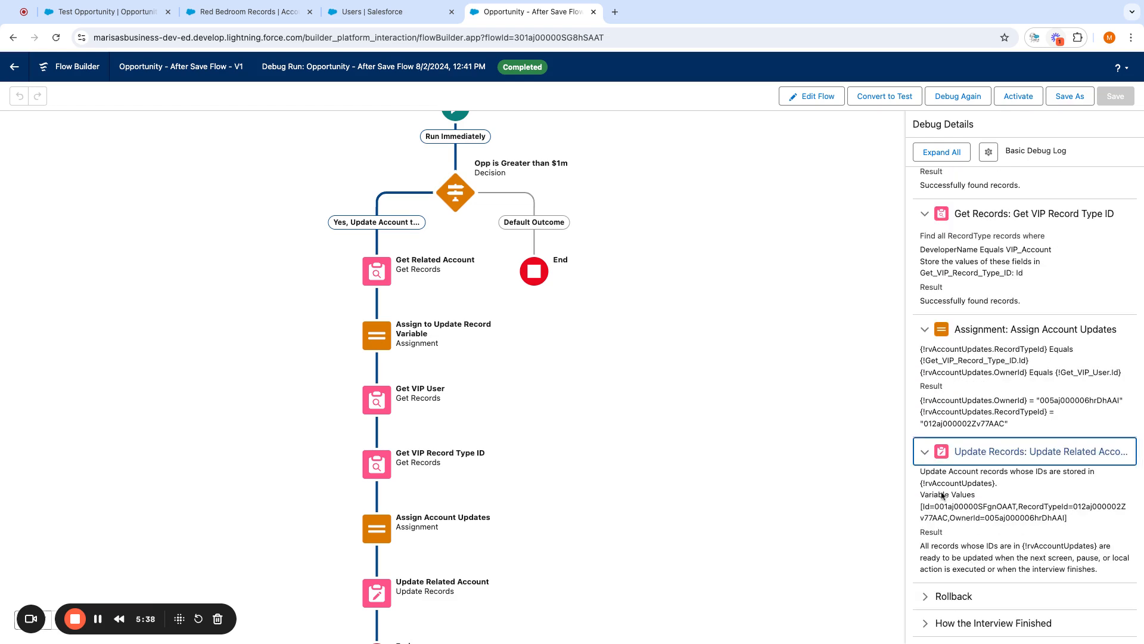
left_click(1019, 99)
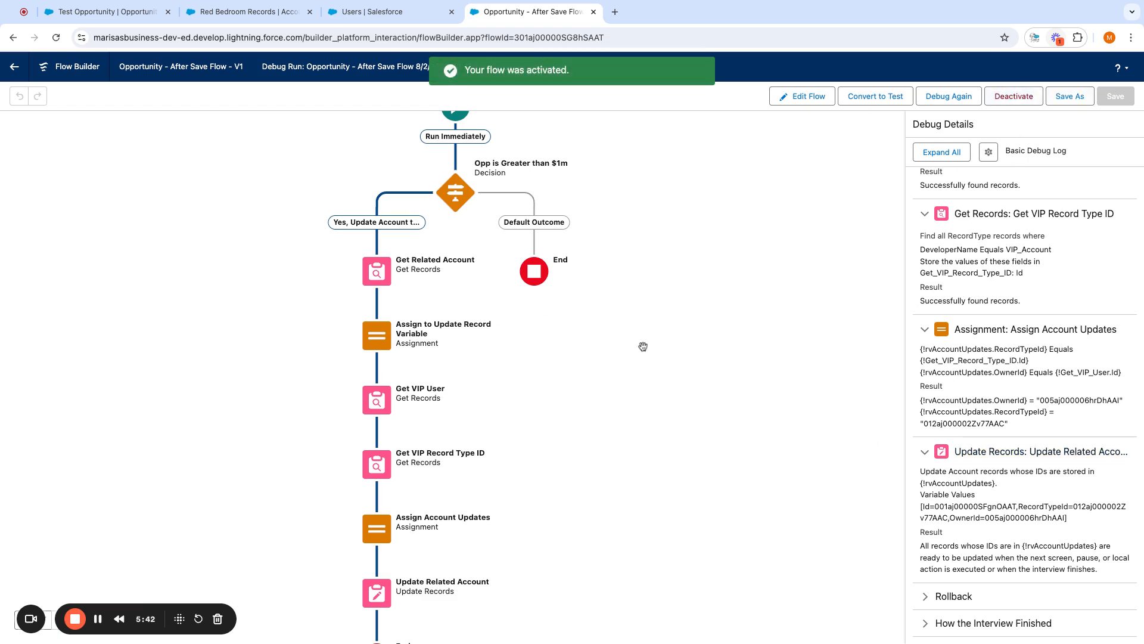
- Reload Test Opportunity and save its Amount as $1,000,000 instead of $500,000
left_click(108, 15)
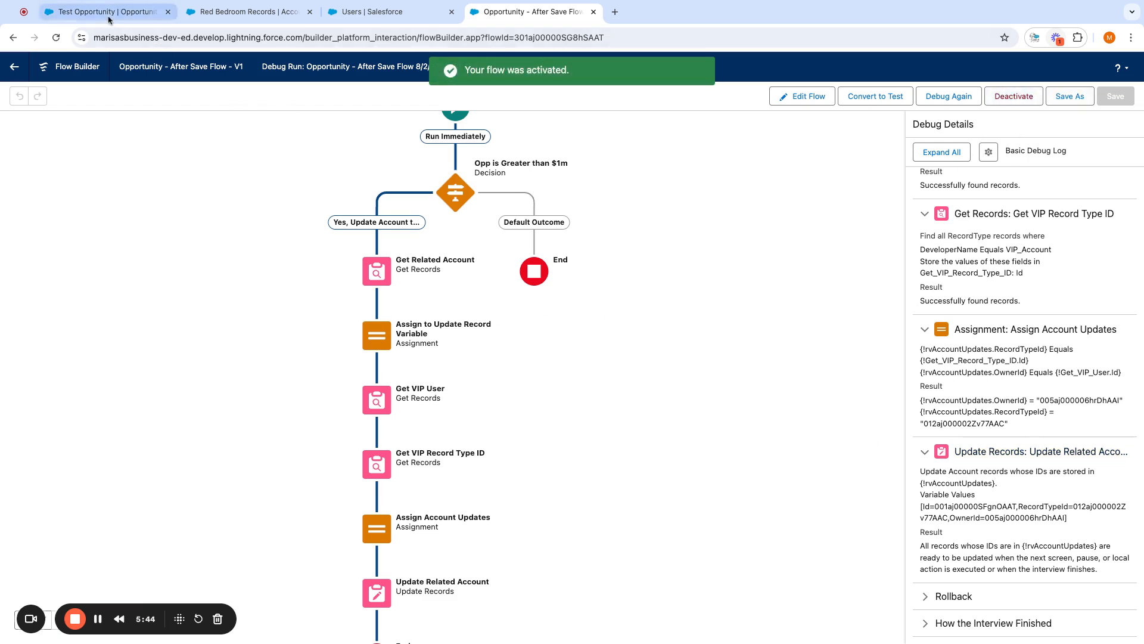
left_click(55, 40)
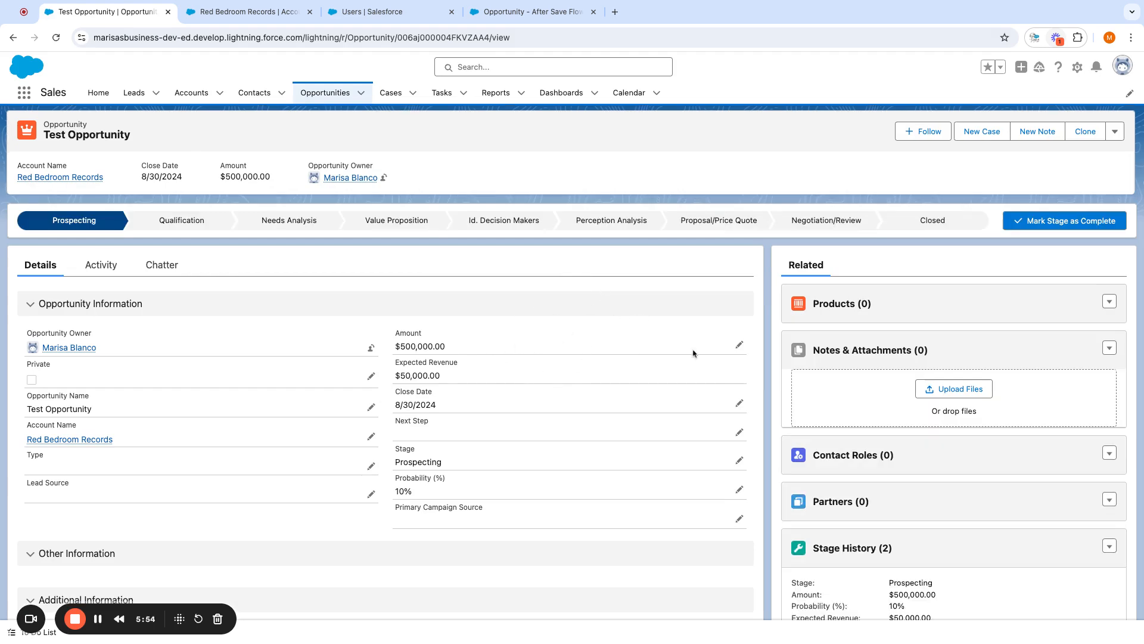
left_click(740, 347)
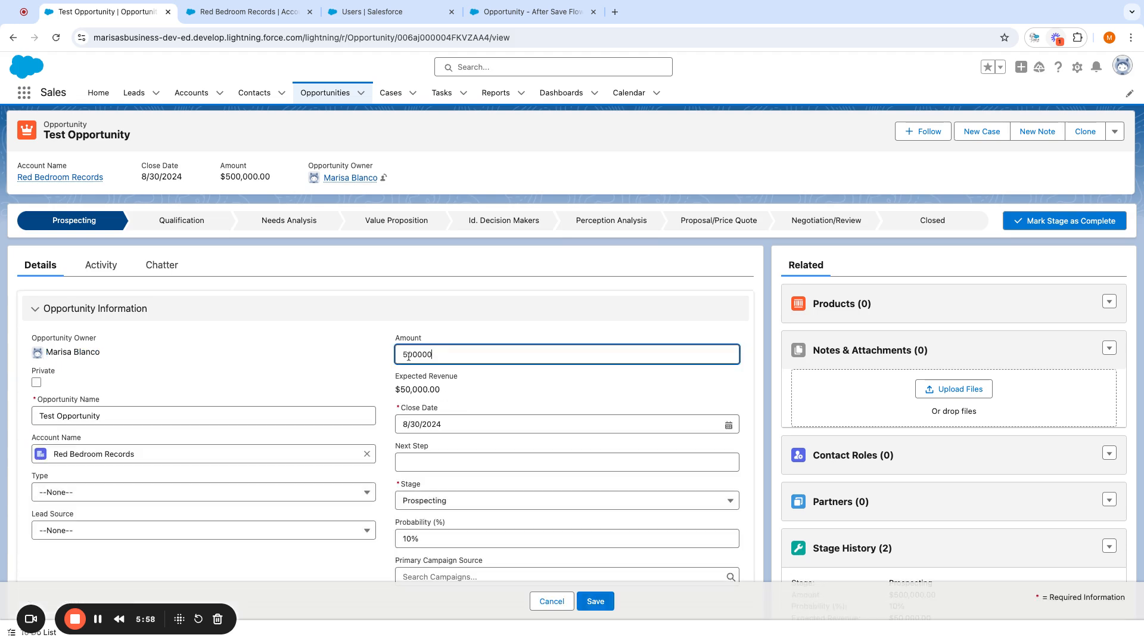
key("BackSpace")
type("10")
left_click(596, 601)
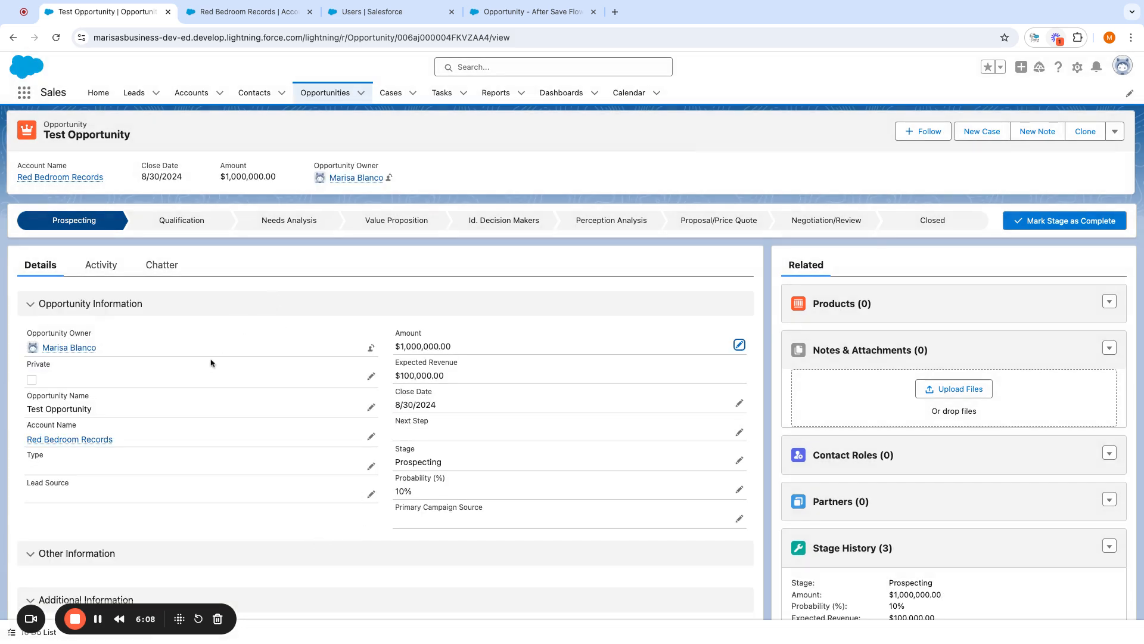
- Open Red Bedroom Records and verify Account Owner shows VIP Owner and record type VIP Account
left_click(67, 444)
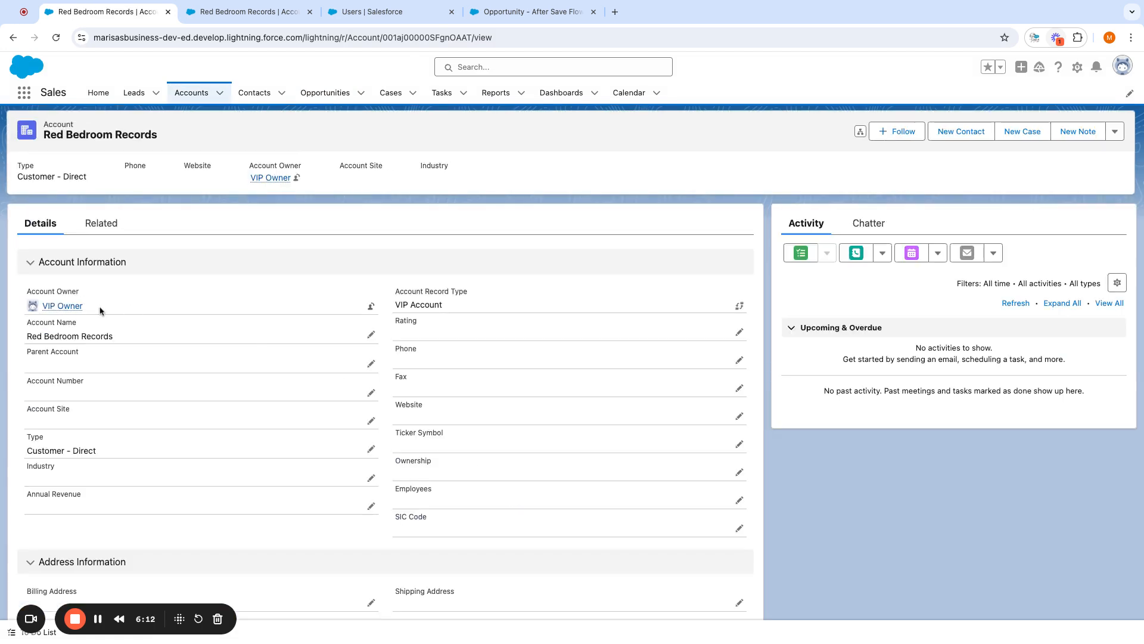
triple_click(100, 309)
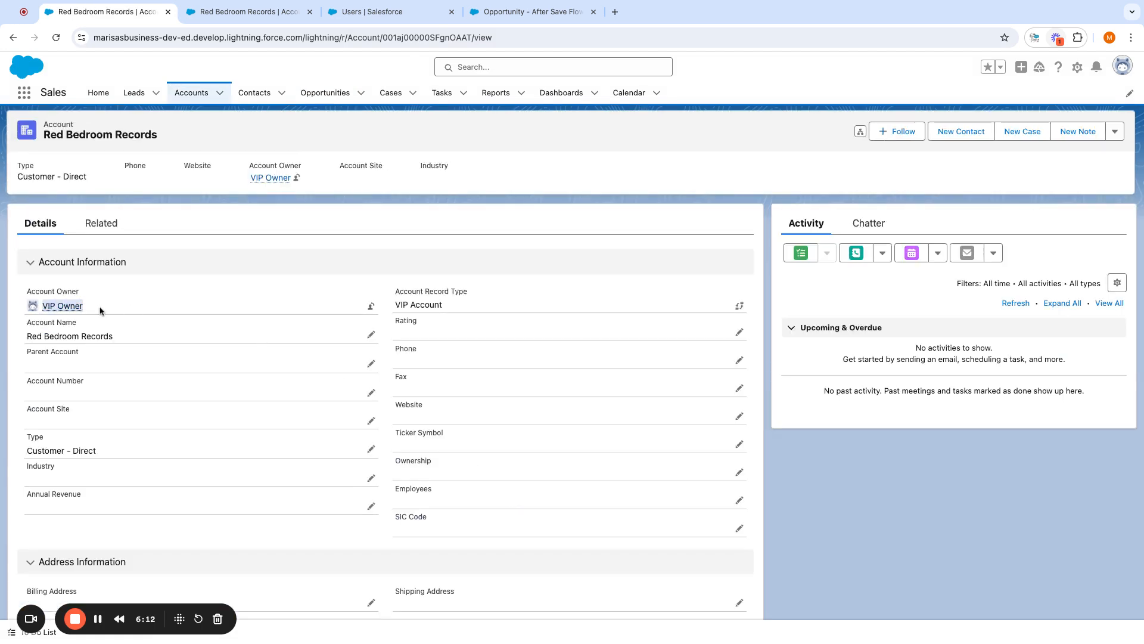
triple_click(451, 311)
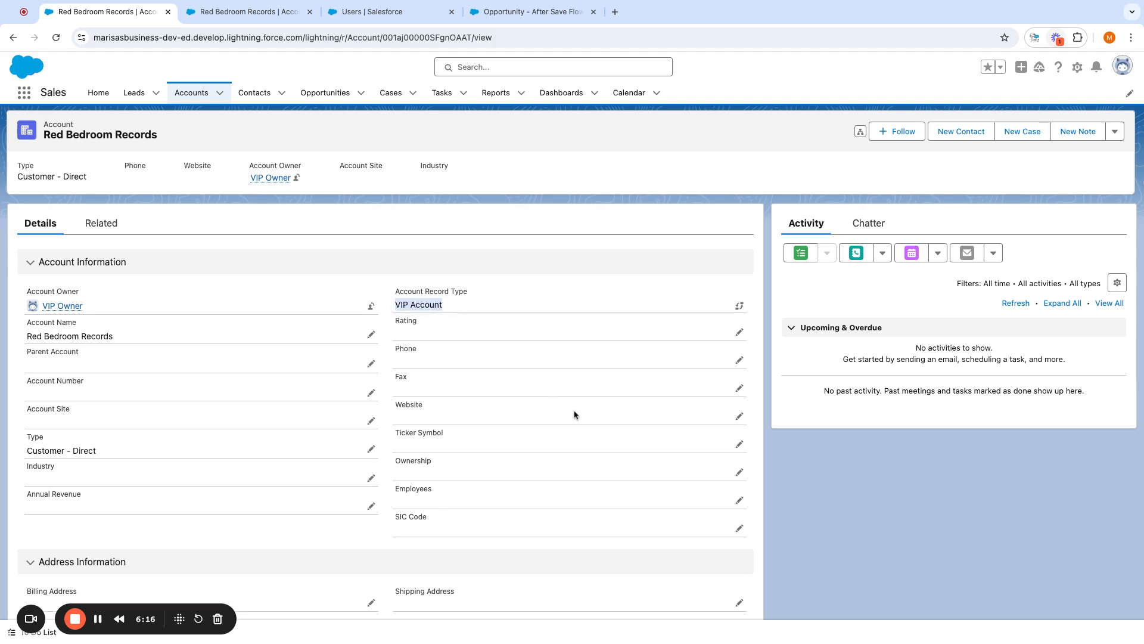